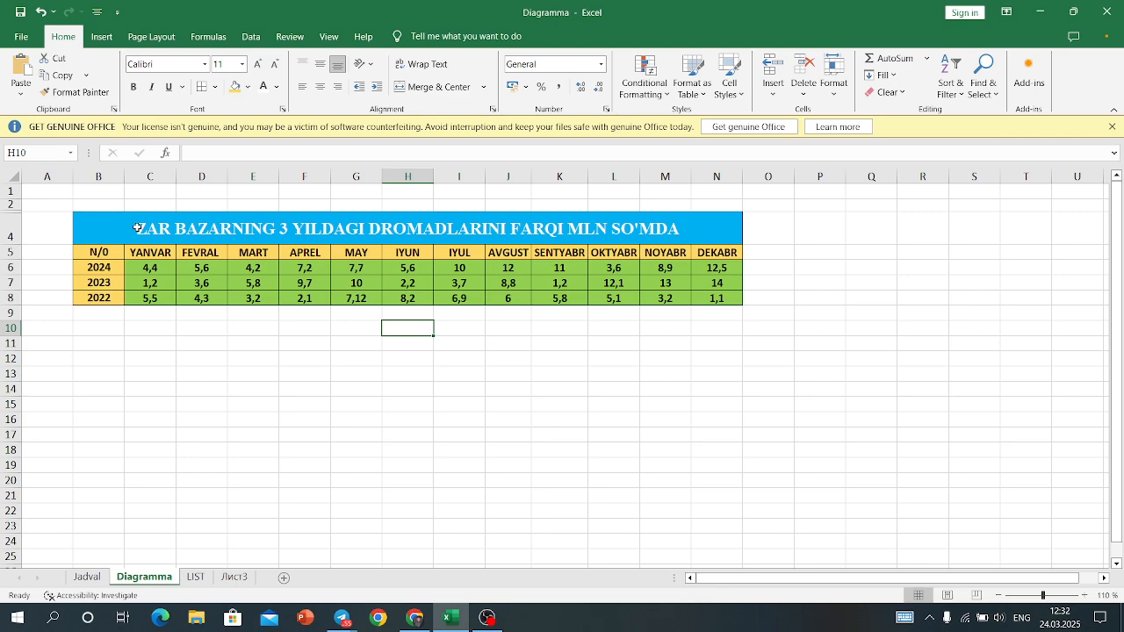
# - Examine the table's title, year labels, month headers and monthly figures
pyautogui.moveTo(138, 228); pyautogui.dragTo(333, 292)
pyautogui.click(309, 271)
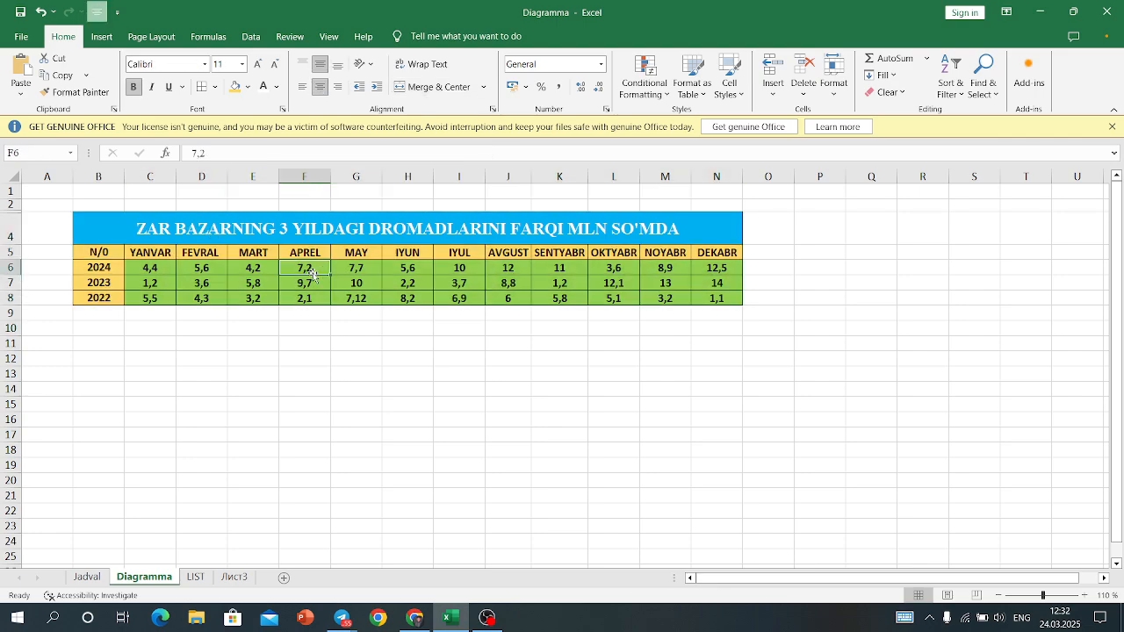
pyautogui.click(111, 273)
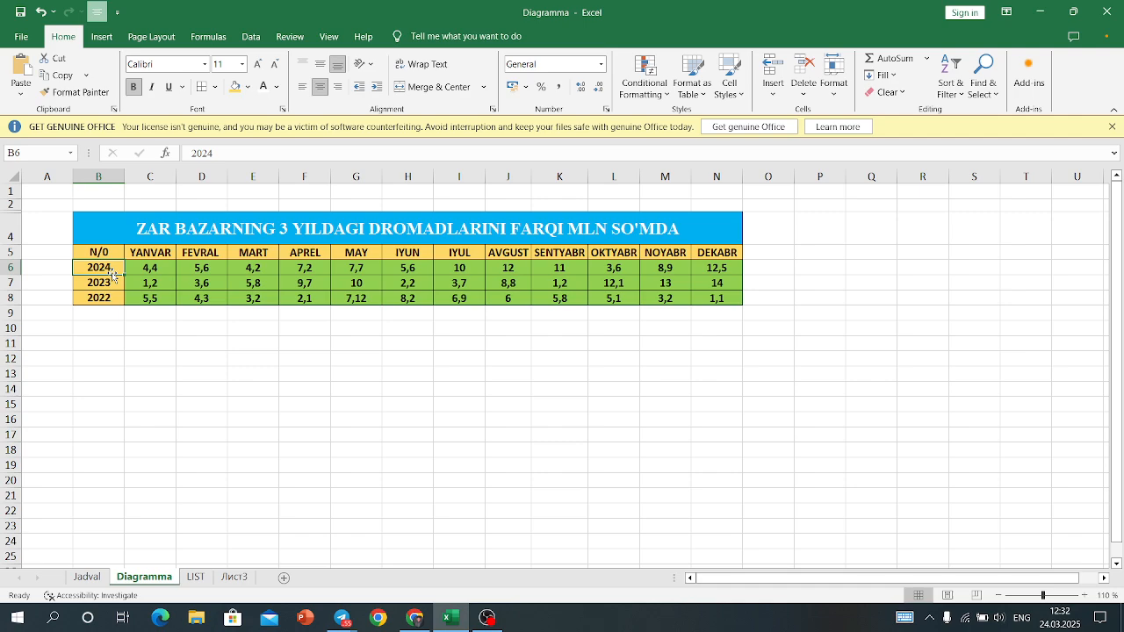
pyautogui.moveTo(168, 255); pyautogui.dragTo(738, 256)
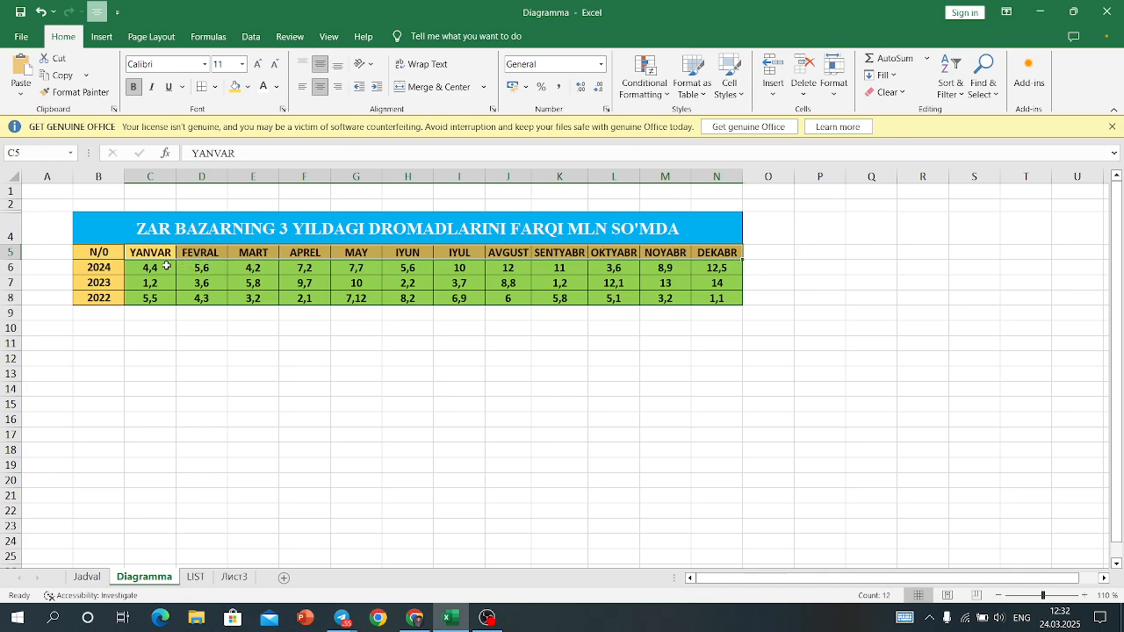
pyautogui.moveTo(167, 265); pyautogui.dragTo(725, 296)
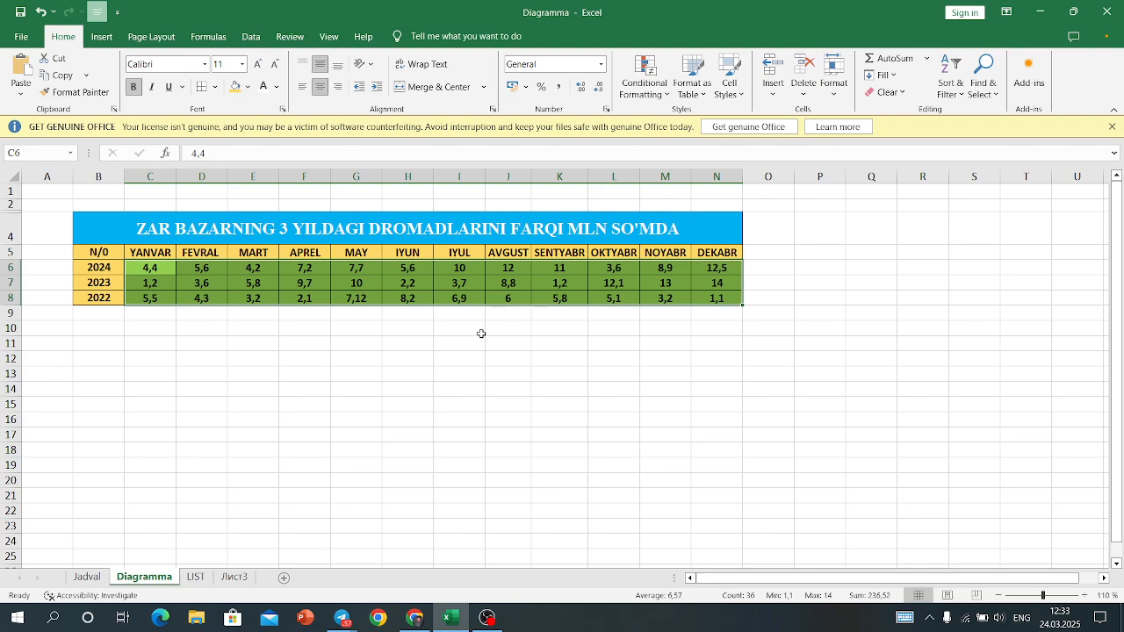
pyautogui.click(423, 326)
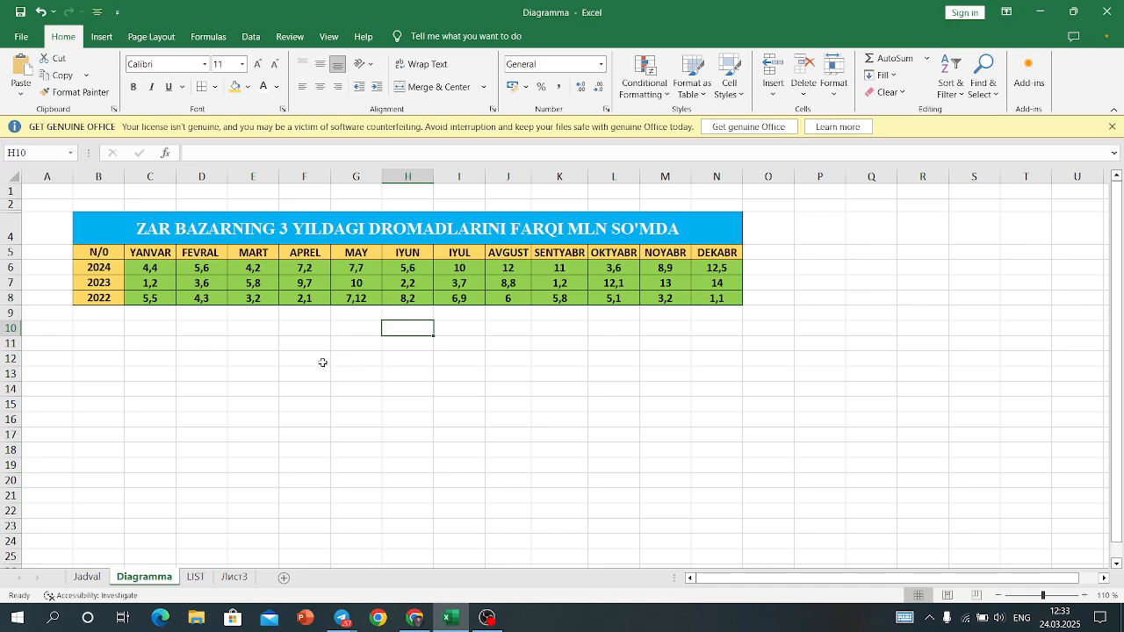
pyautogui.click(322, 362)
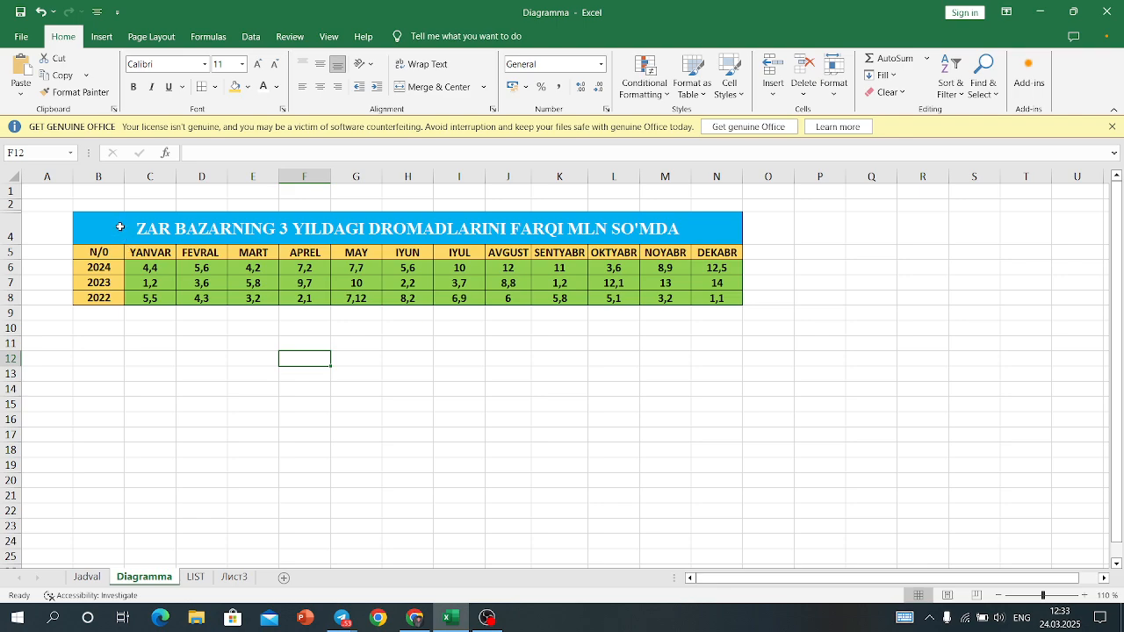
# - Select the whole table B4:N8, including its title, and bring up all chart types available for inserting a chart
pyautogui.moveTo(121, 227); pyautogui.dragTo(351, 299)
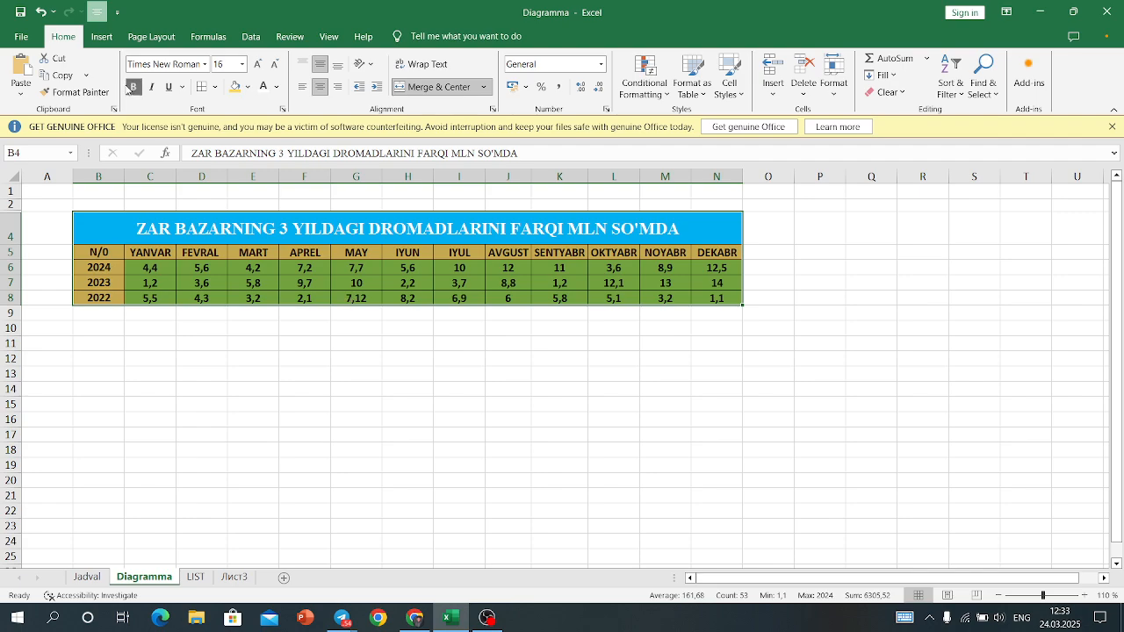
pyautogui.click(102, 36)
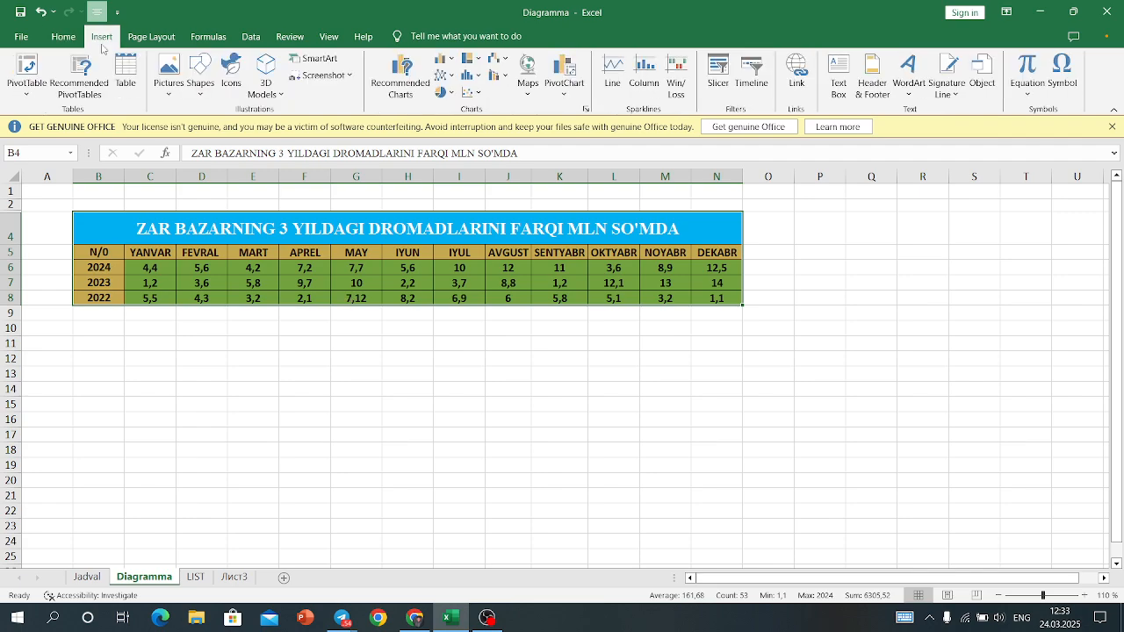
pyautogui.click(407, 100)
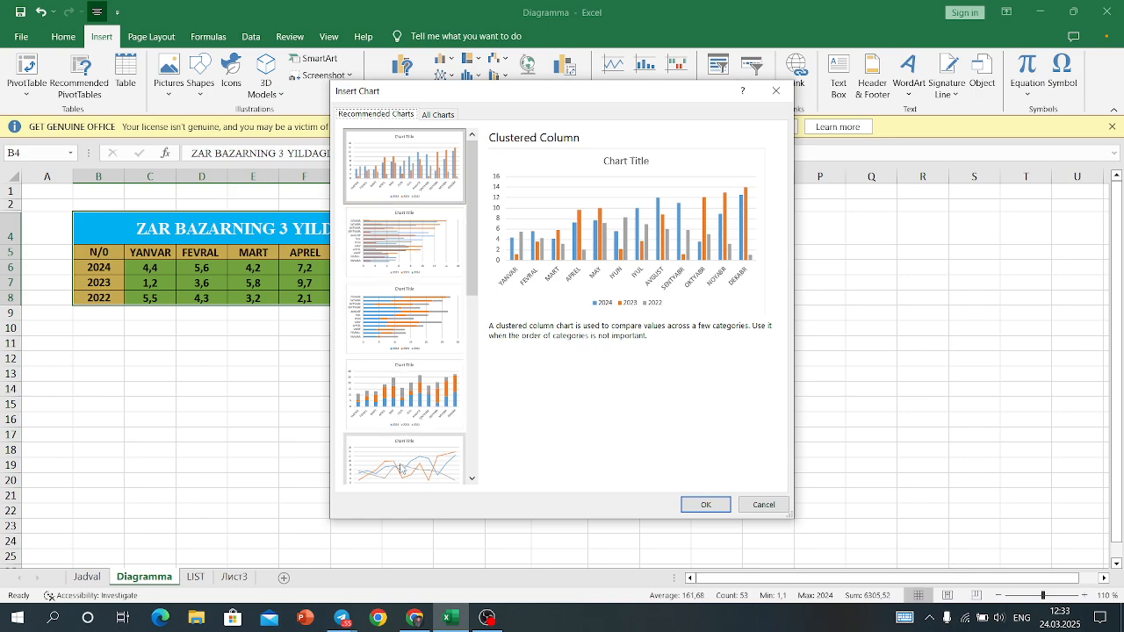
pyautogui.click(438, 115)
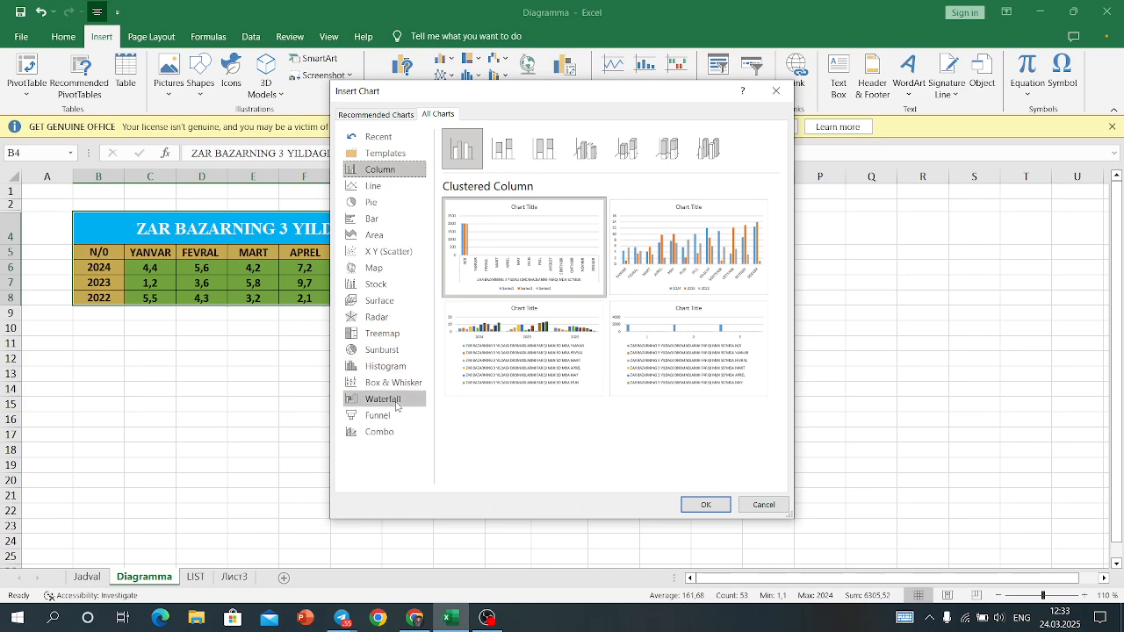
# - Preview the Column, Line, Pie, Bar, Area, X Y (Scatter), Map and Stock chart types for the selected table
pyautogui.moveTo(481, 352)
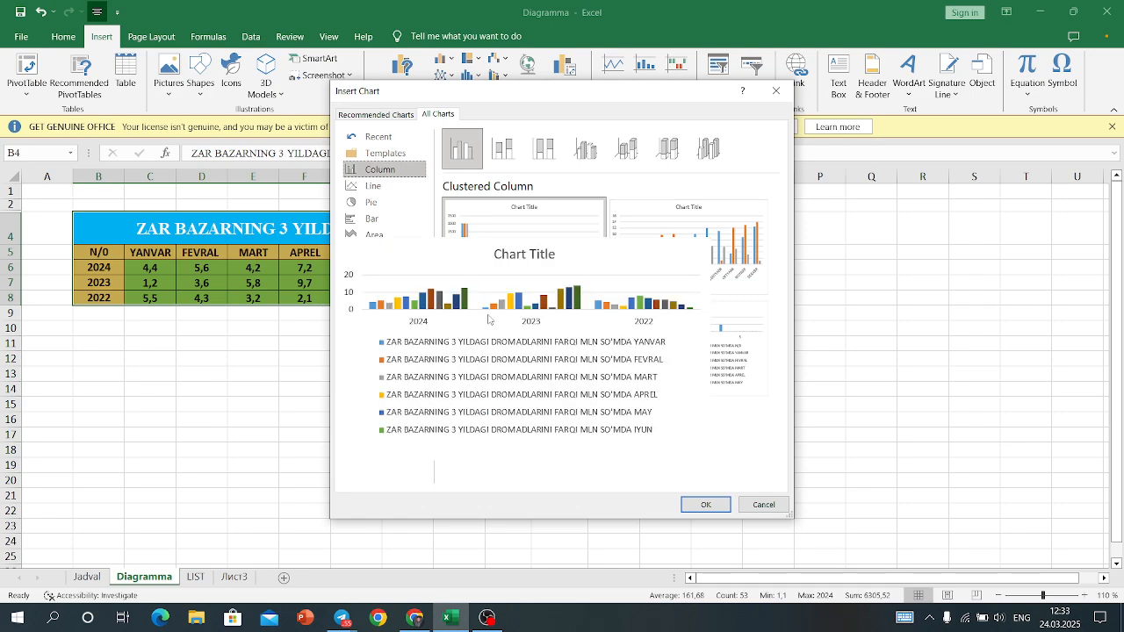
pyautogui.moveTo(667, 264)
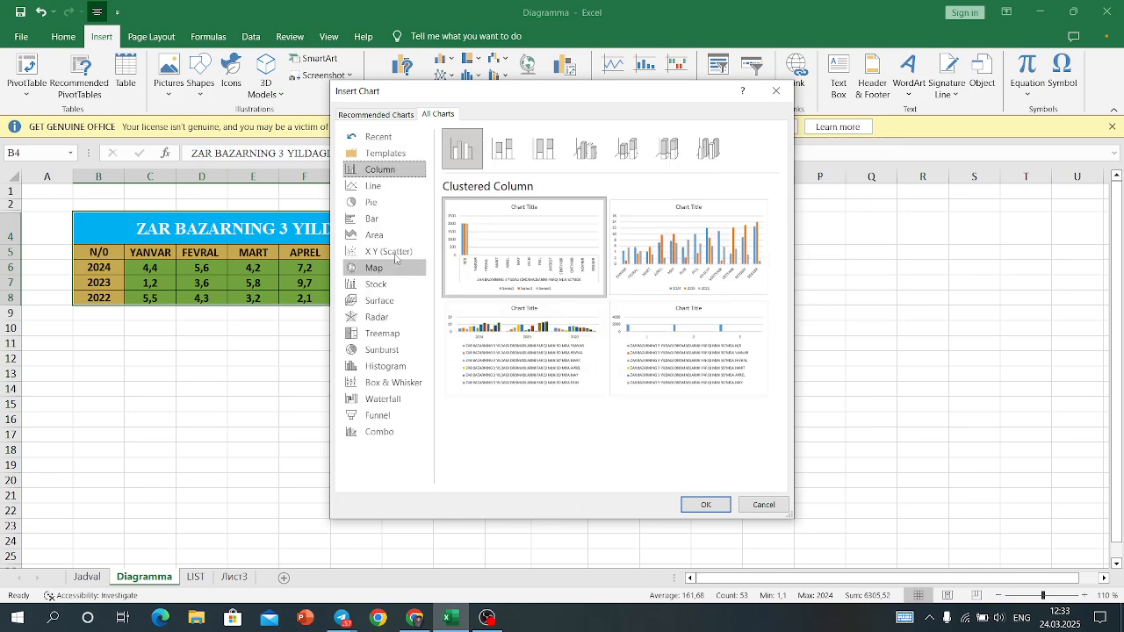
pyautogui.click(375, 188)
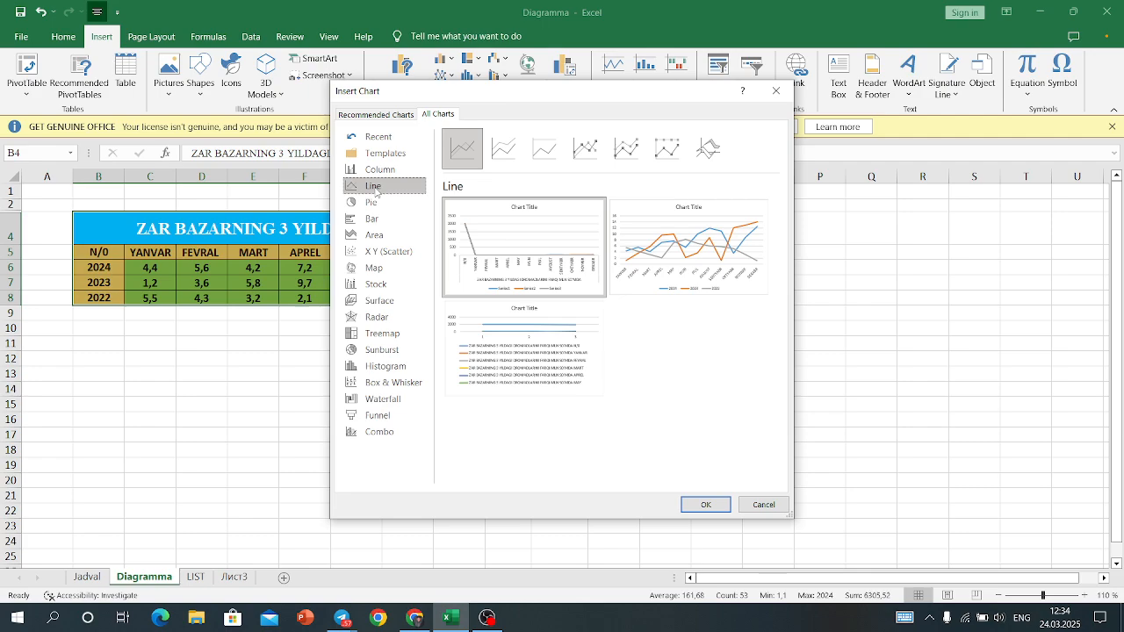
pyautogui.click(375, 200)
pyautogui.moveTo(489, 242)
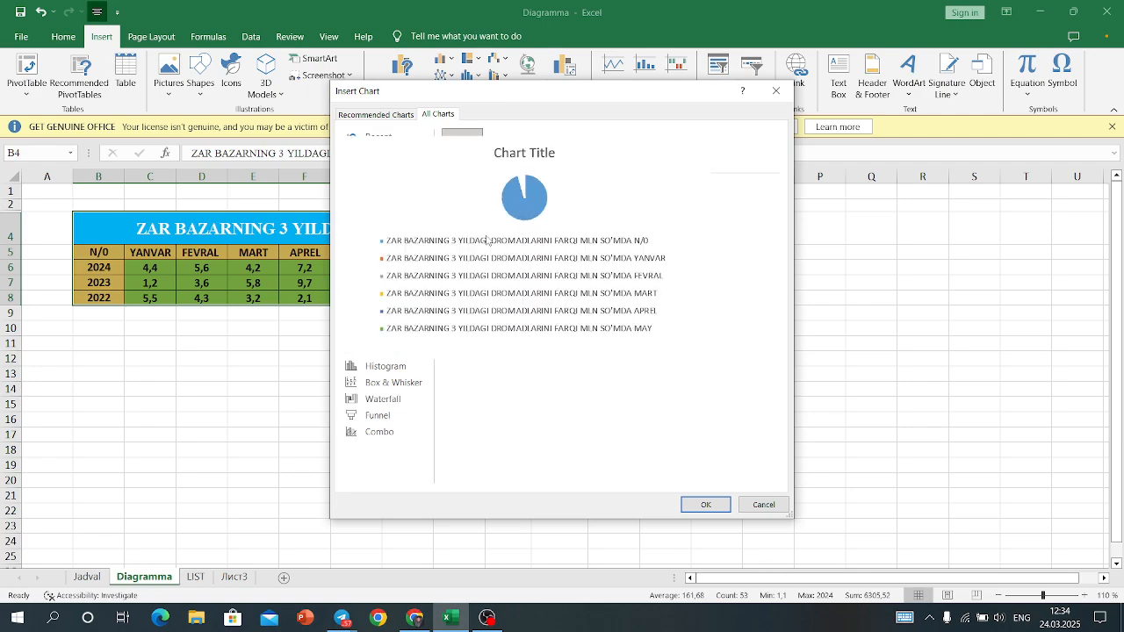
pyautogui.click(371, 219)
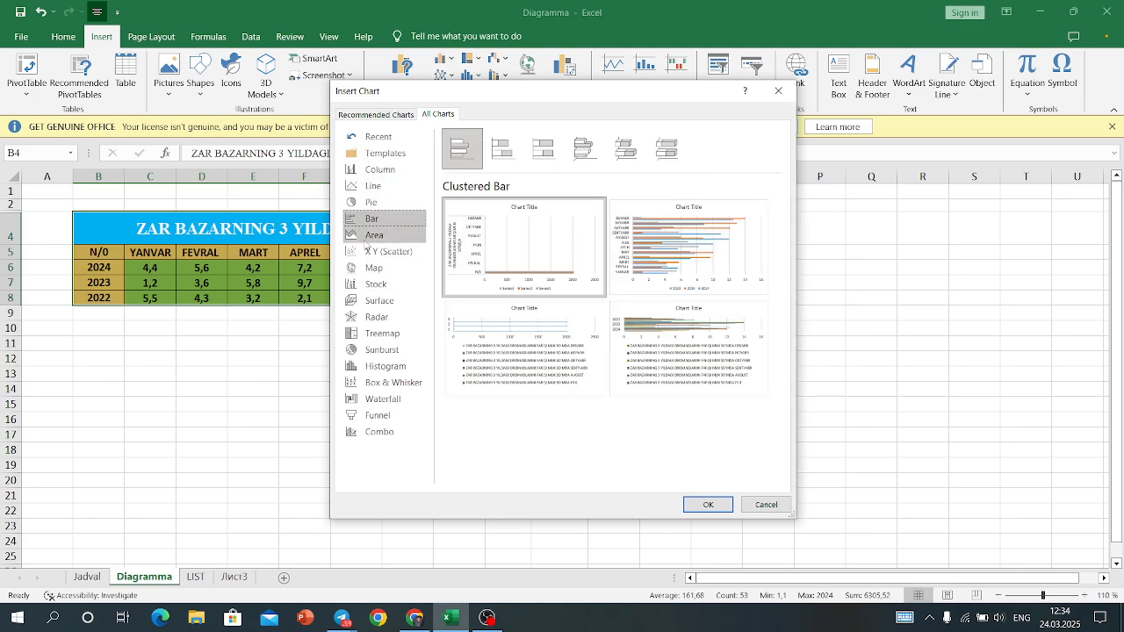
pyautogui.click(370, 237)
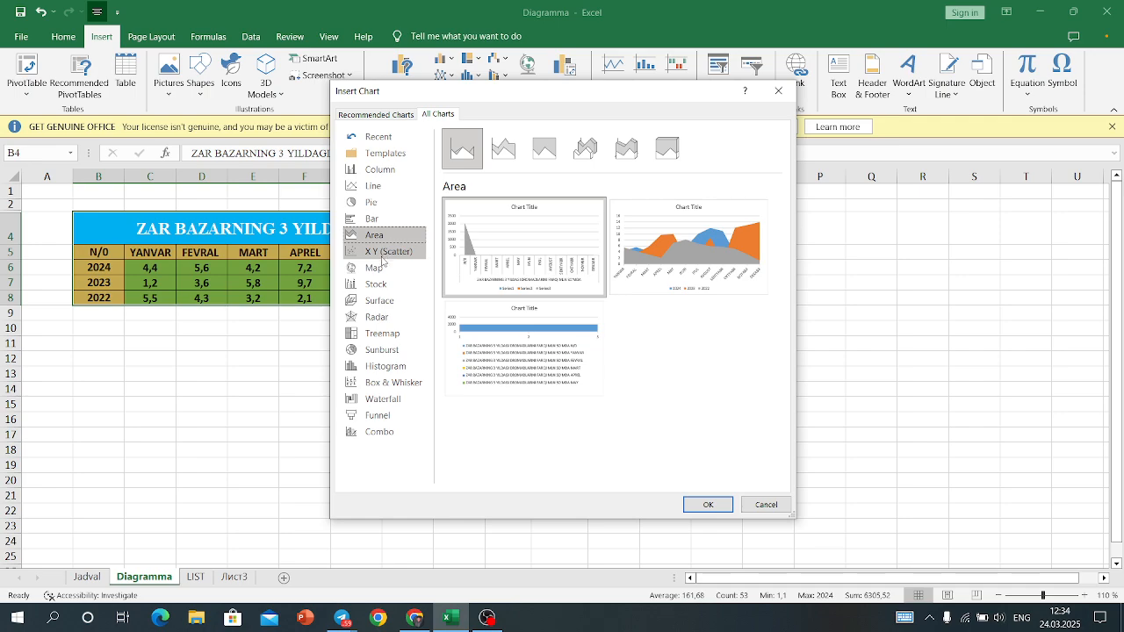
pyautogui.click(382, 256)
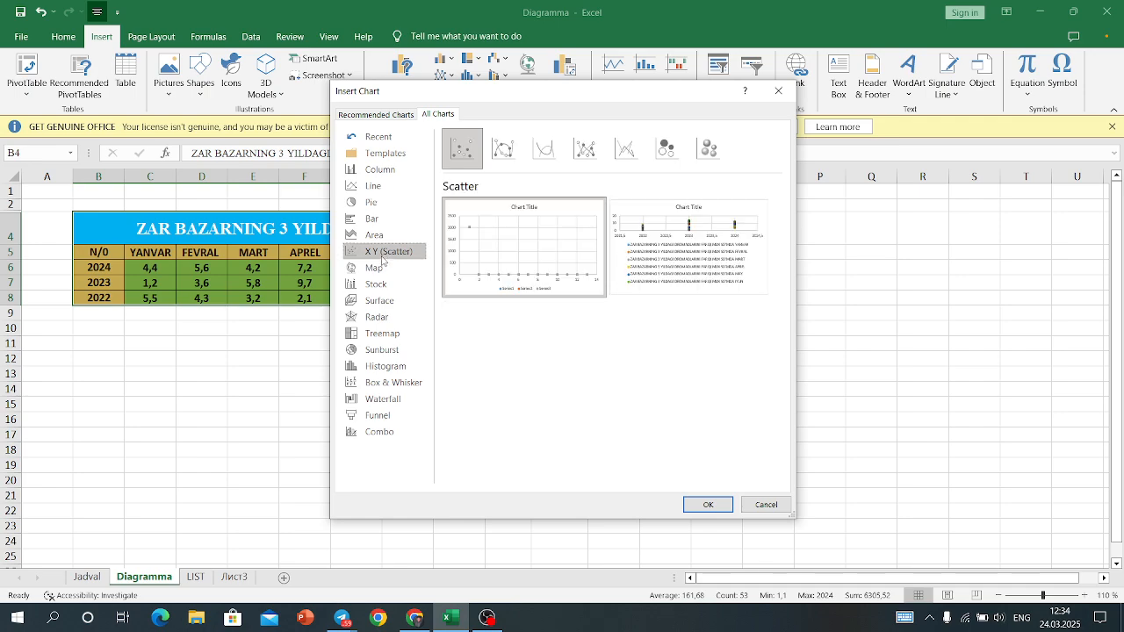
pyautogui.click(380, 274)
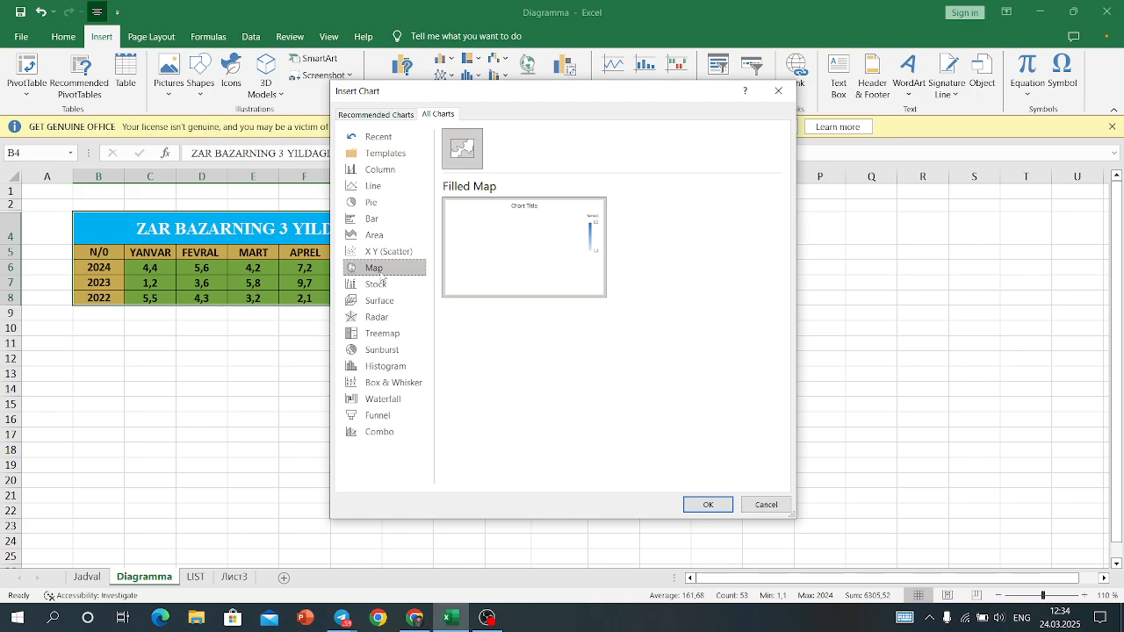
pyautogui.click(381, 285)
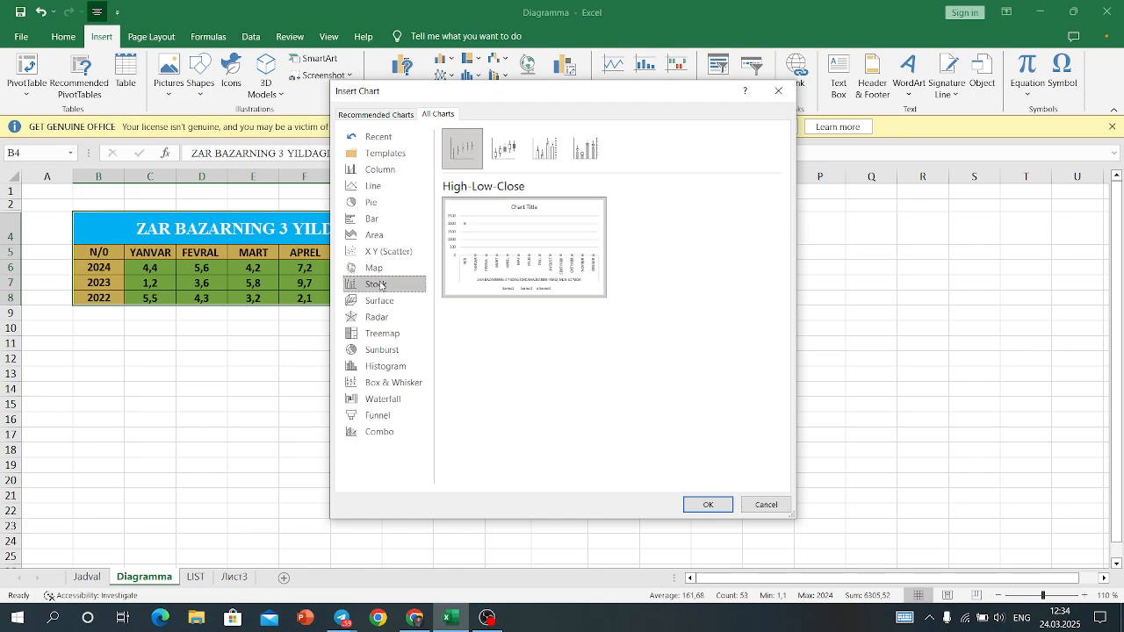
pyautogui.click(506, 150)
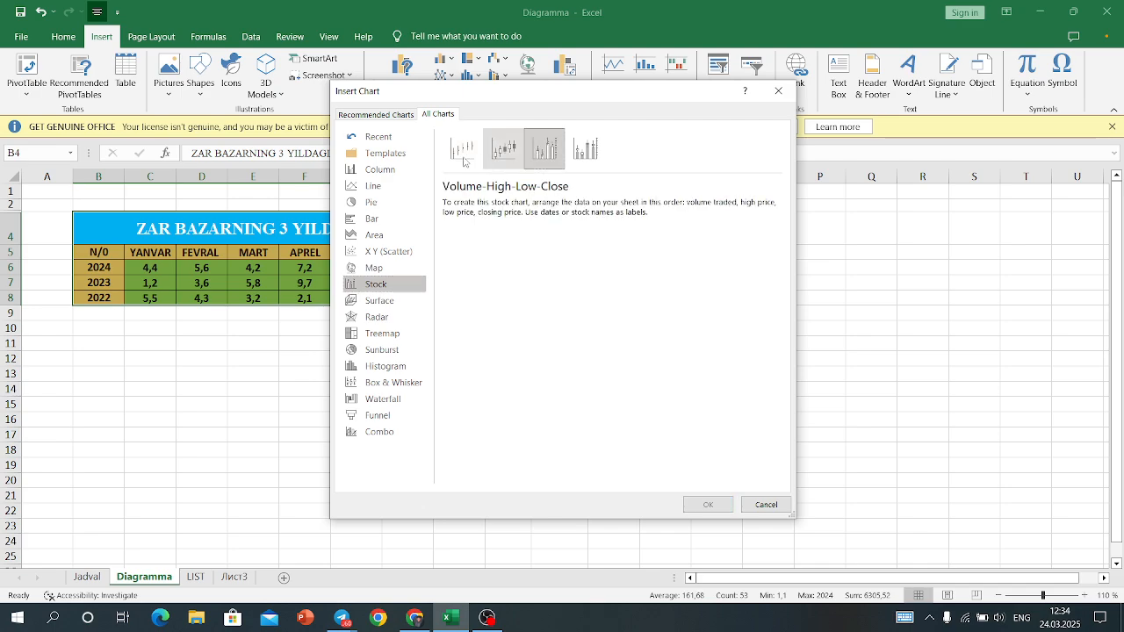
# - Insert a Clustered Column chart with the months as categories and the years 2024, 2023 and 2022 as series
pyautogui.click(378, 170)
pyautogui.moveTo(467, 229)
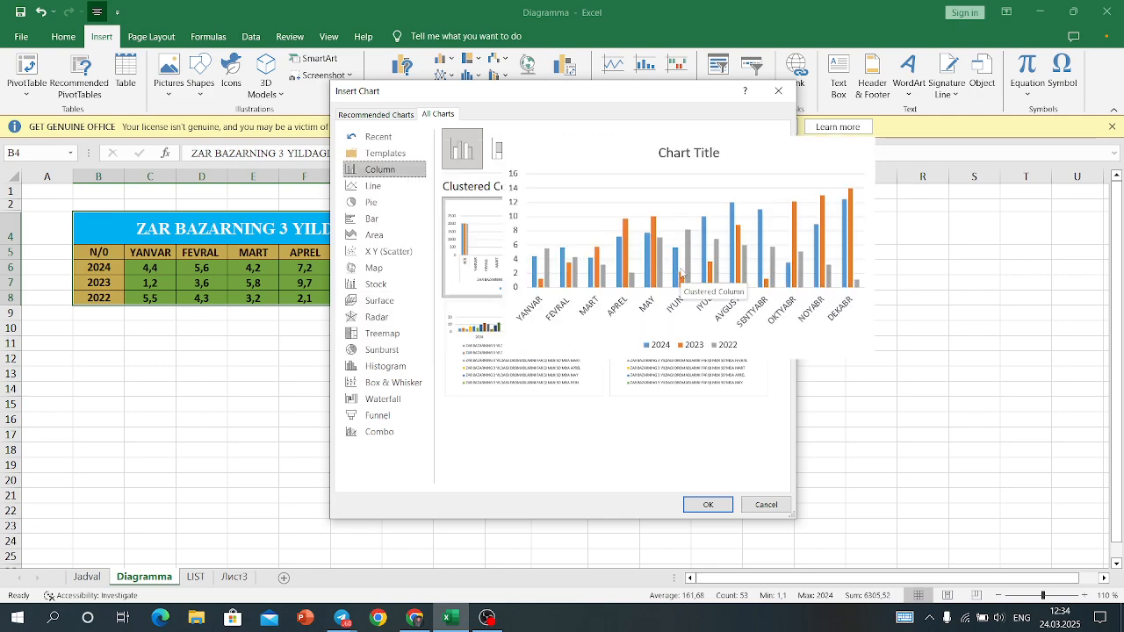
pyautogui.click(680, 274)
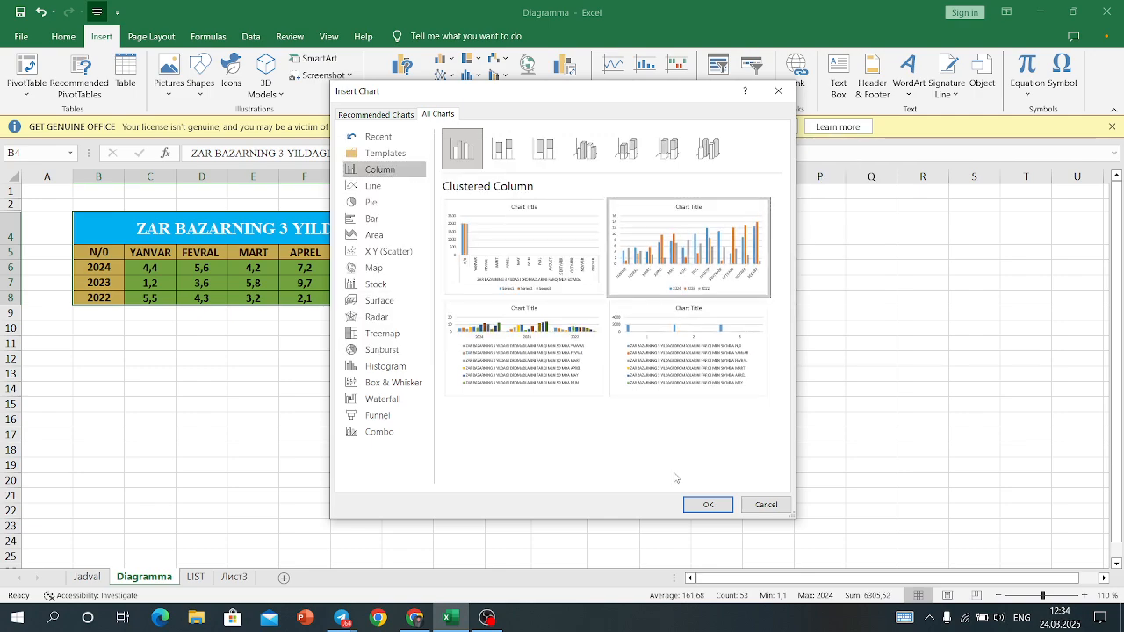
pyautogui.click(705, 505)
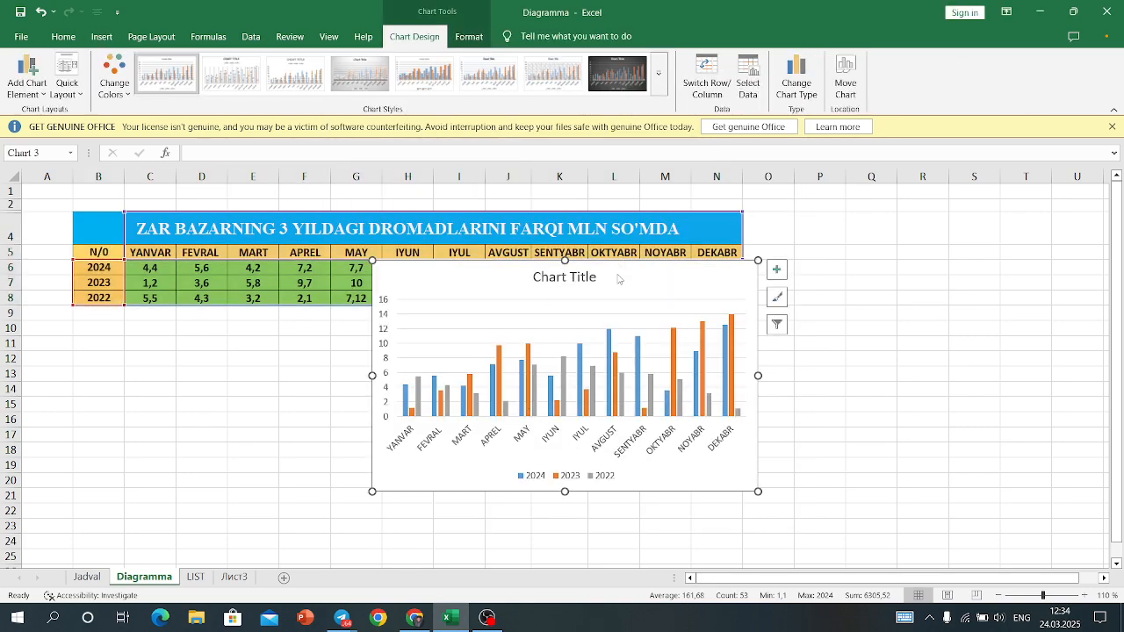
pyautogui.moveTo(620, 279); pyautogui.dragTo(566, 353)
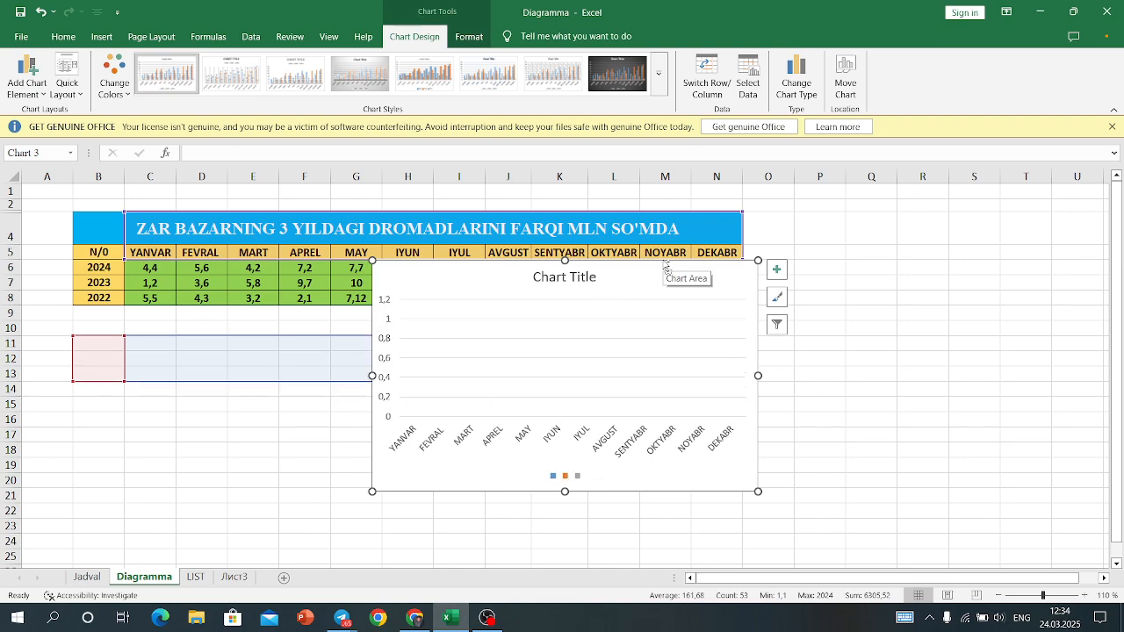
pyautogui.hotkey('ctrl', 'z')
pyautogui.hotkey('ctrl', 'y')
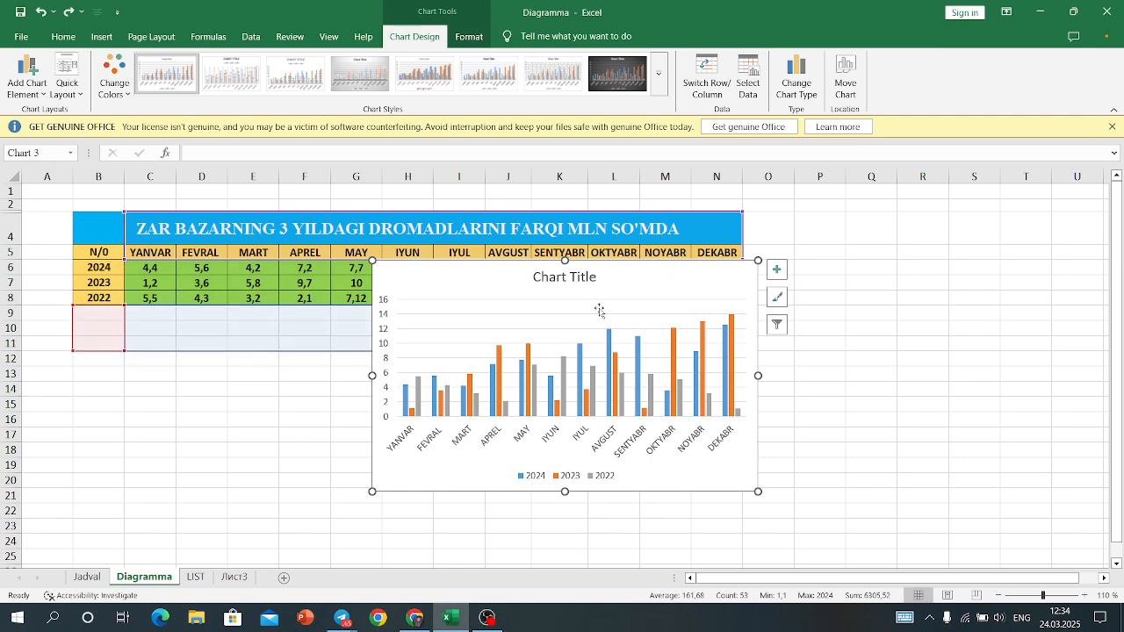
pyautogui.hotkey('ctrl', 'z')
pyautogui.hotkey('ctrl', 'q')
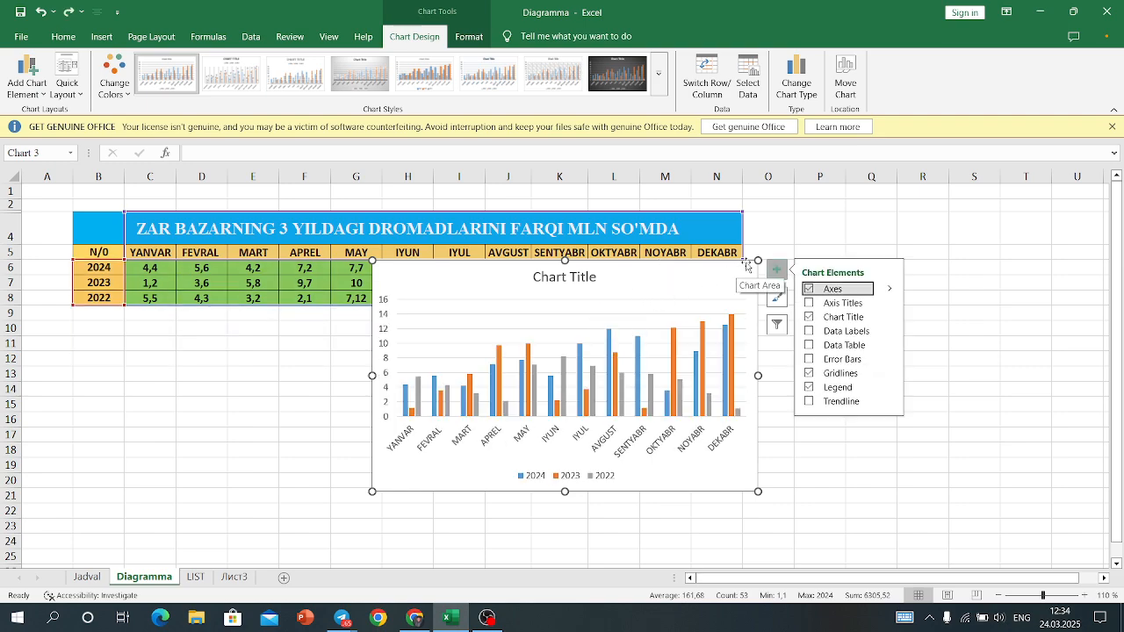
# - Move the chart below the table to start at row 10, and widen it on both sides to span columns D to N
pyautogui.moveTo(746, 261); pyautogui.dragTo(640, 322)
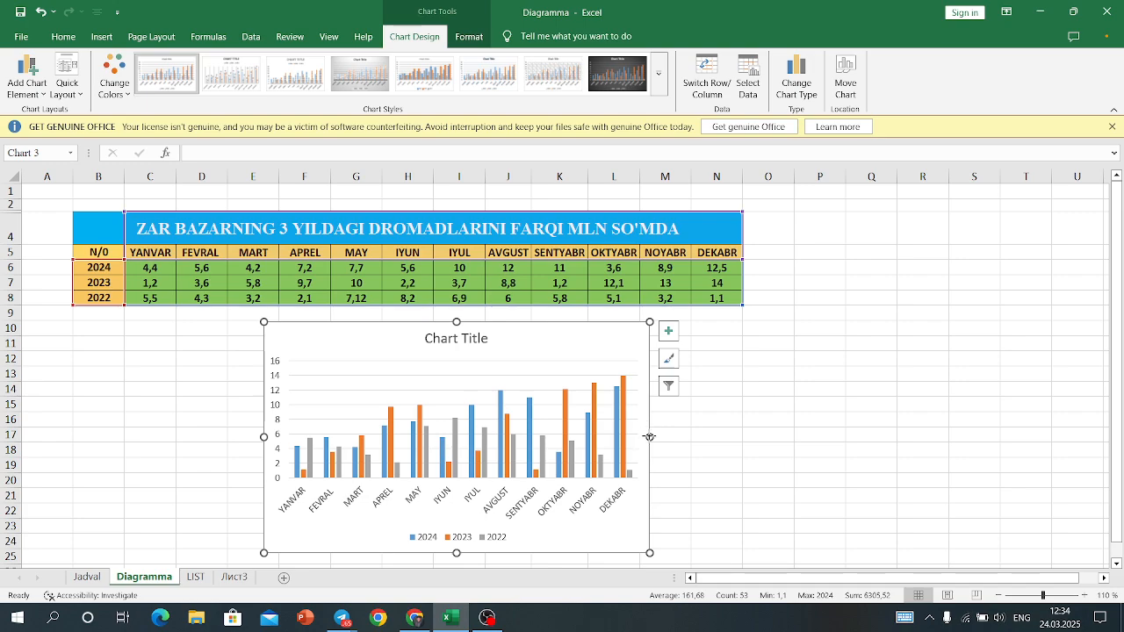
pyautogui.moveTo(649, 436); pyautogui.dragTo(740, 436)
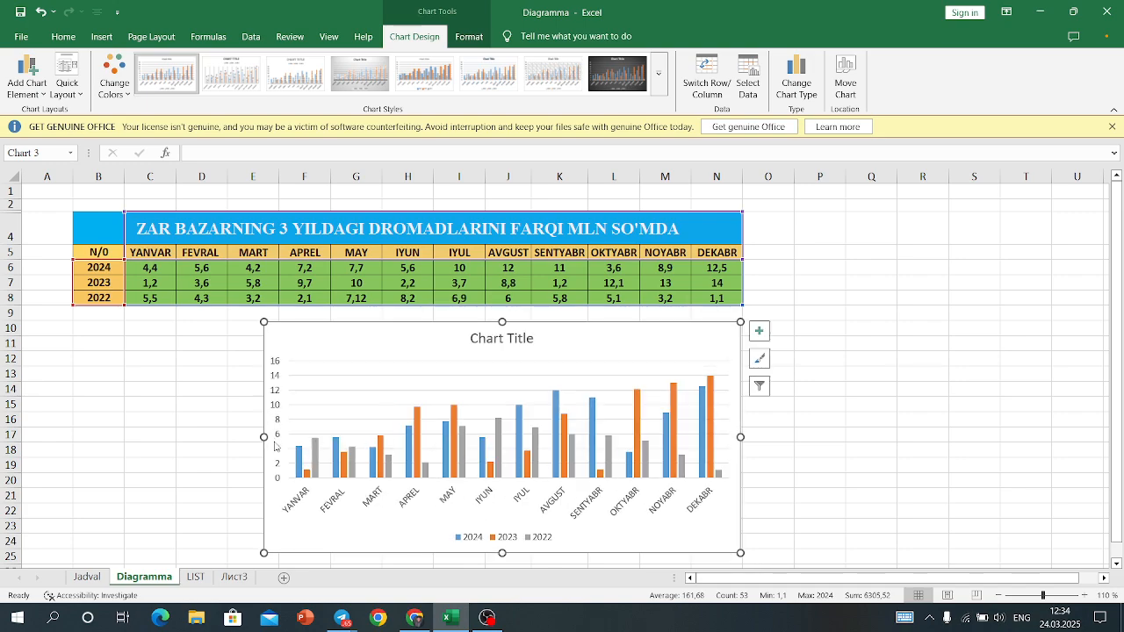
pyautogui.moveTo(264, 436); pyautogui.dragTo(187, 450)
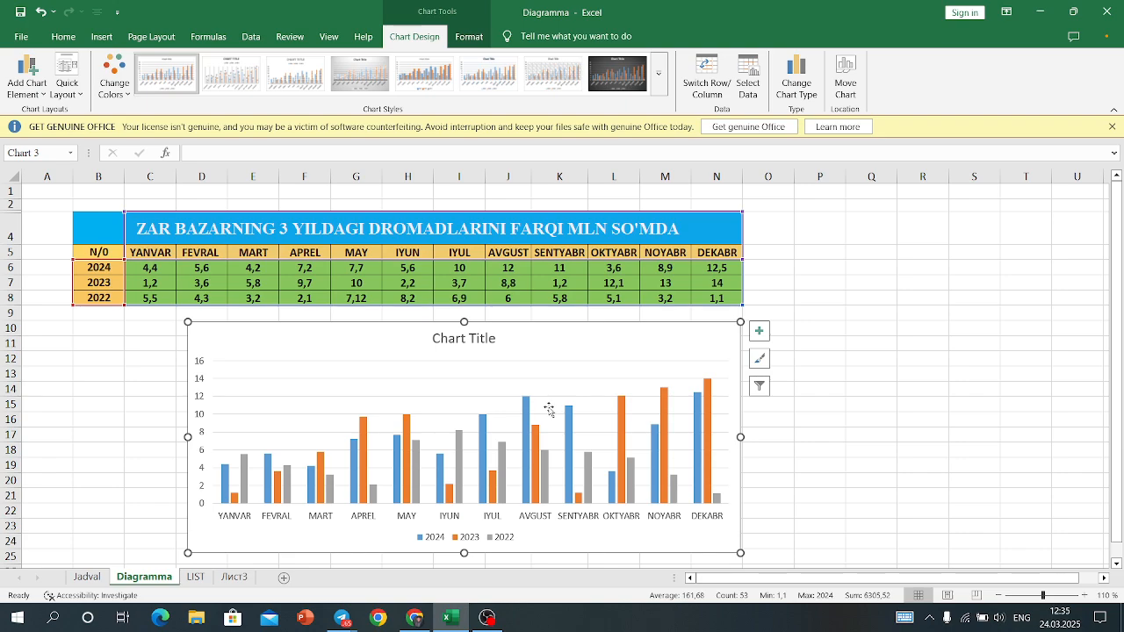
# - Replace the chart's placeholder title with the table heading copied from B4, "ZAR BAZARNING 3 YILDAGI DROMADLARINI FARQI MLN SO'MDA"
pyautogui.click(481, 342)
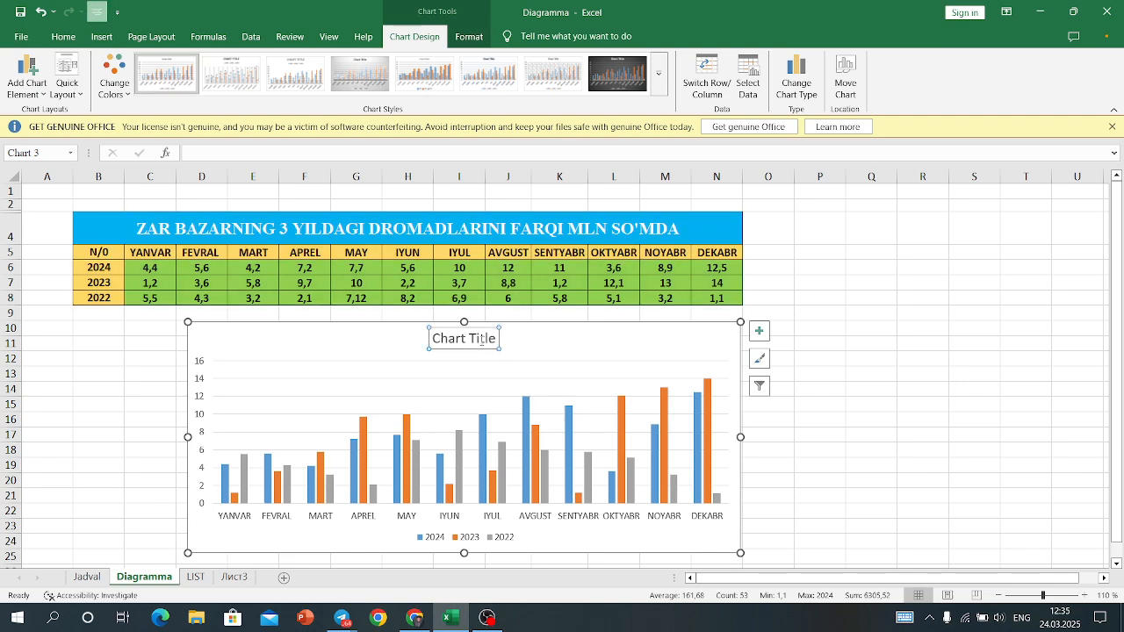
pyautogui.click(137, 229)
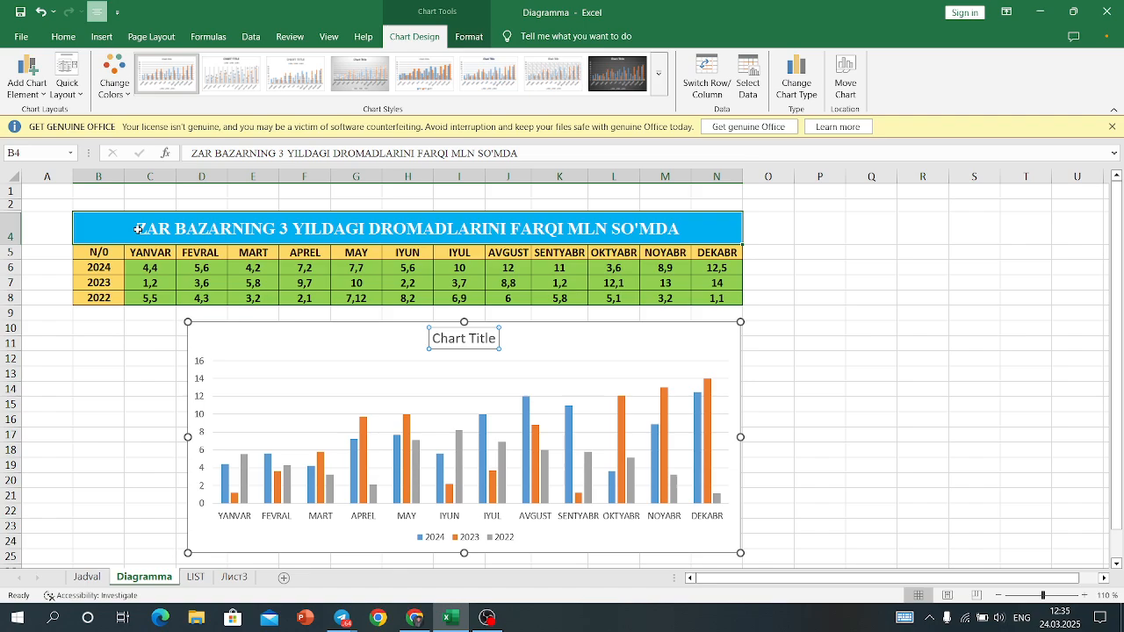
pyautogui.doubleClick(137, 229)
pyautogui.moveTo(138, 229); pyautogui.dragTo(681, 229)
pyautogui.hotkey('ctrl', 'c')
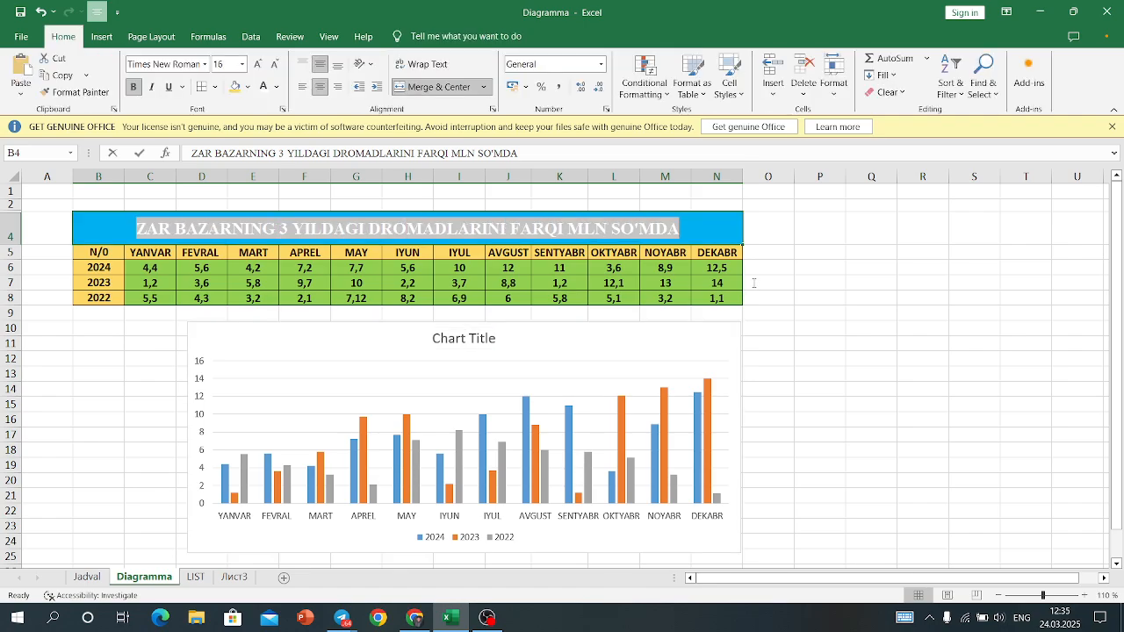
pyautogui.click(486, 339)
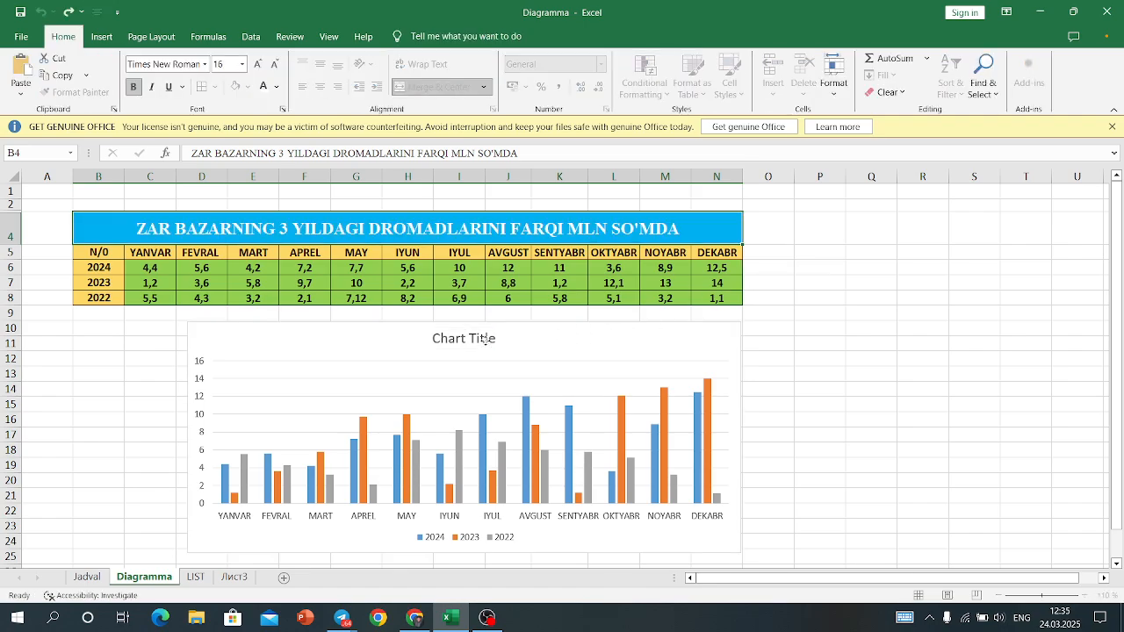
pyautogui.moveTo(495, 338); pyautogui.dragTo(432, 339)
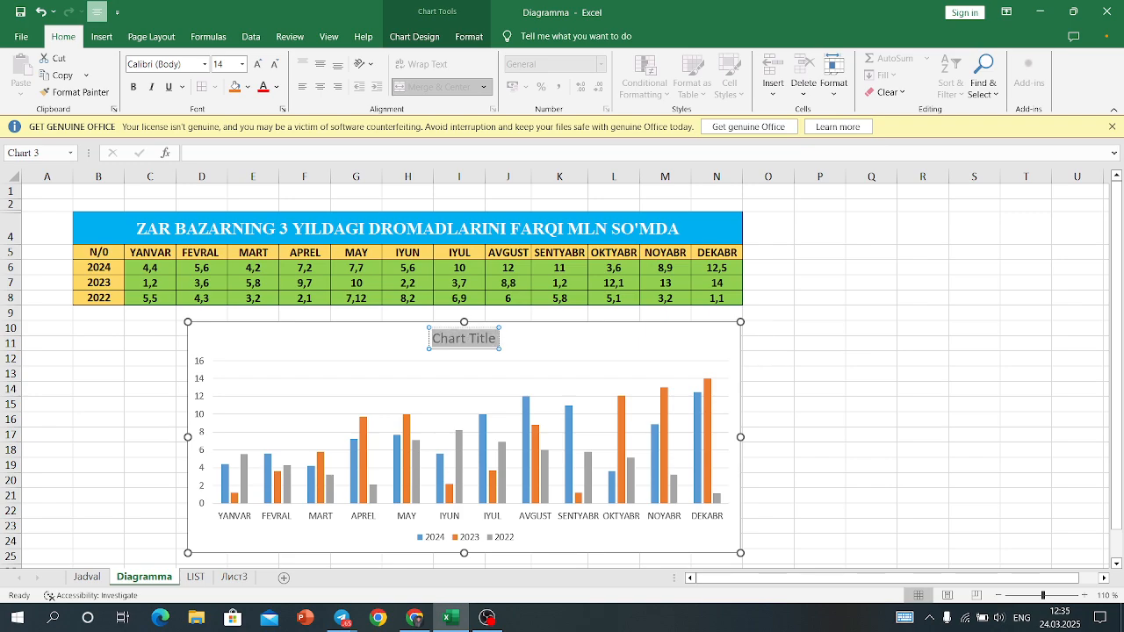
pyautogui.hotkey('ctrl', 'v')
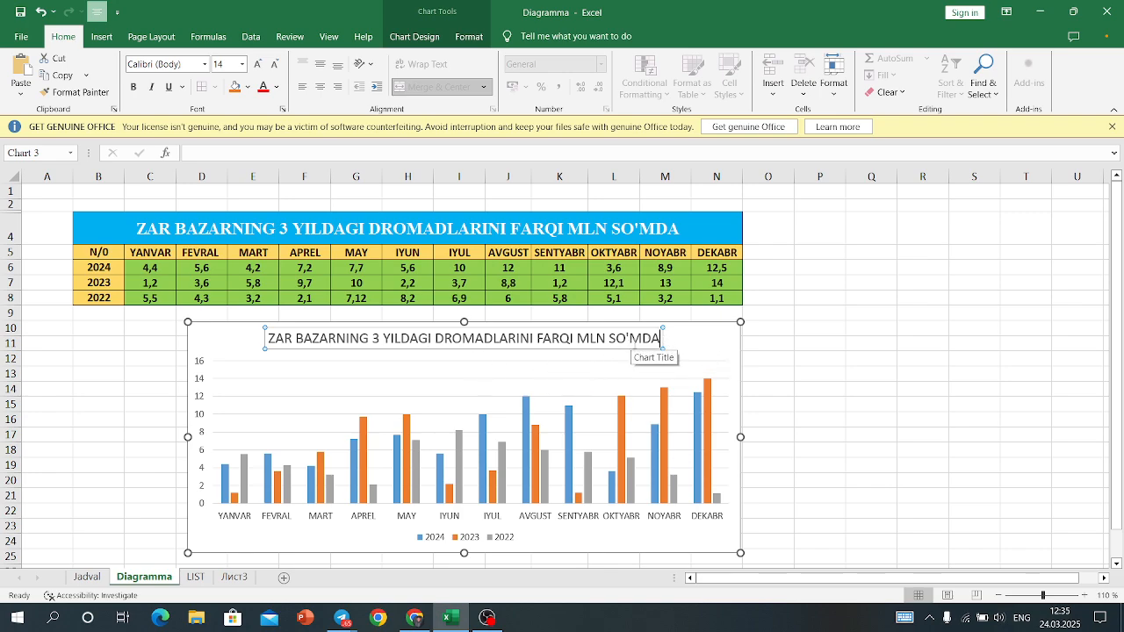
# - Format the chart title's text in black at 16 pt
pyautogui.moveTo(661, 337); pyautogui.dragTo(268, 338)
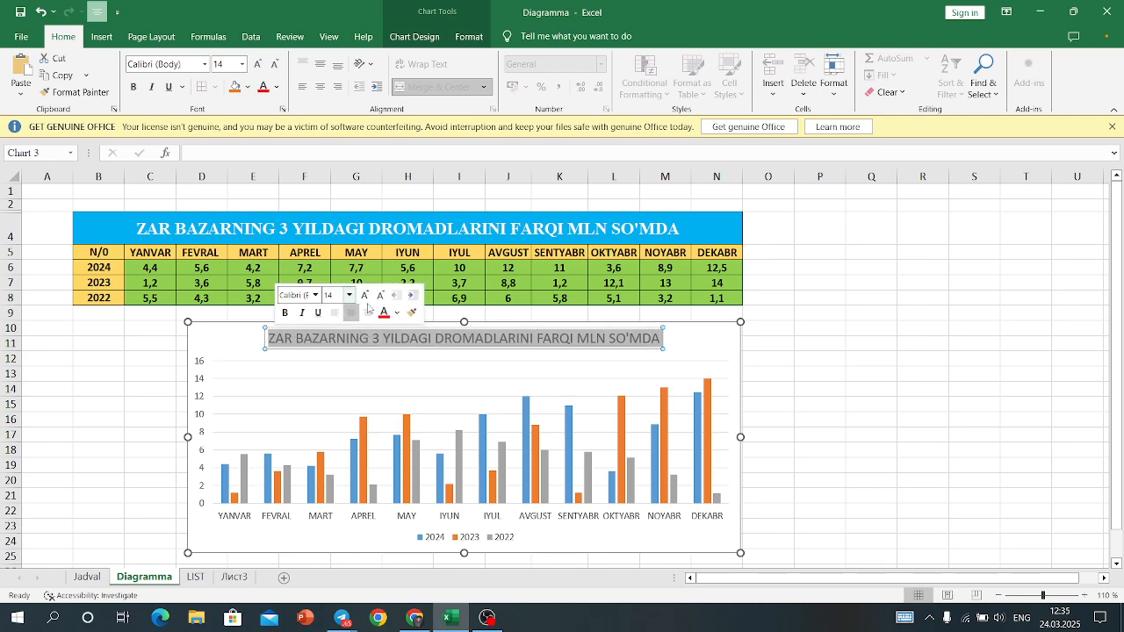
pyautogui.click(397, 313)
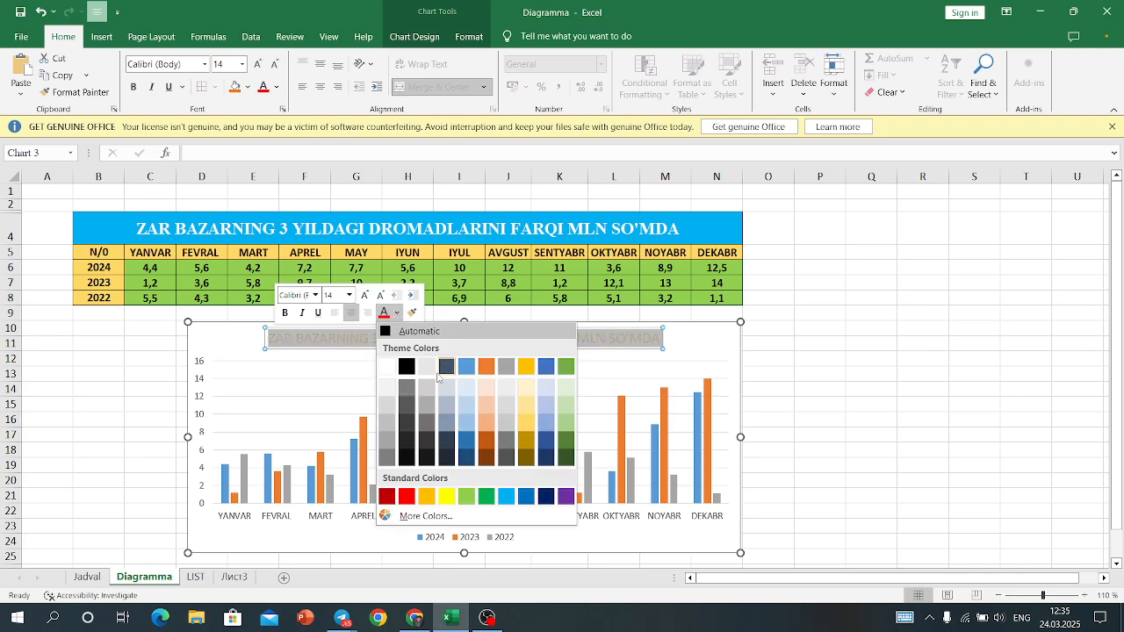
pyautogui.click(406, 368)
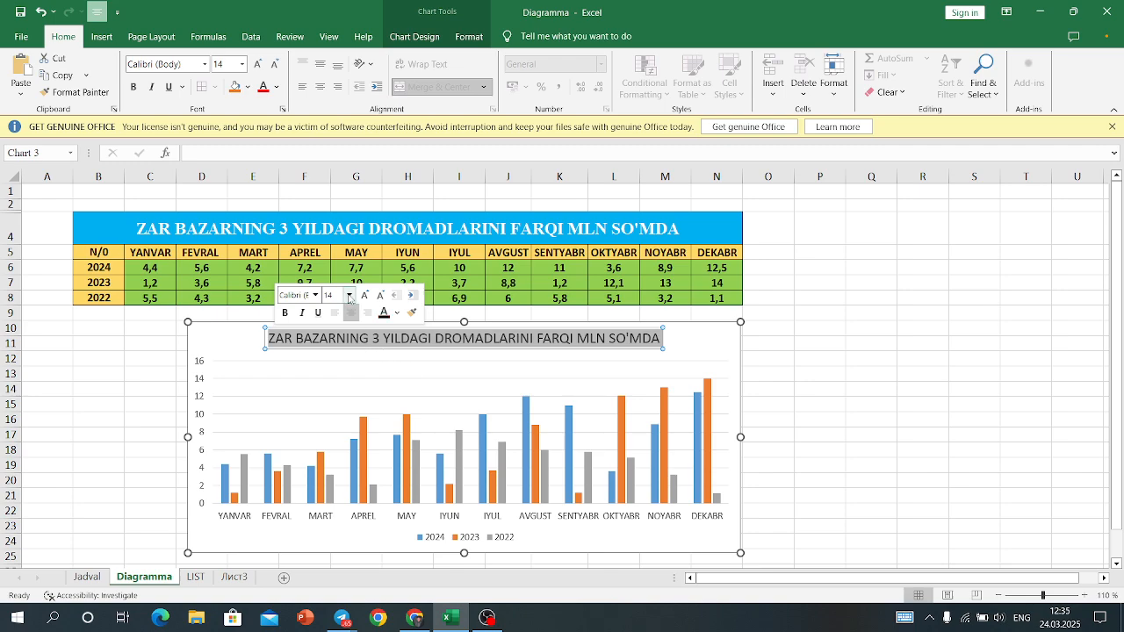
pyautogui.click(349, 296)
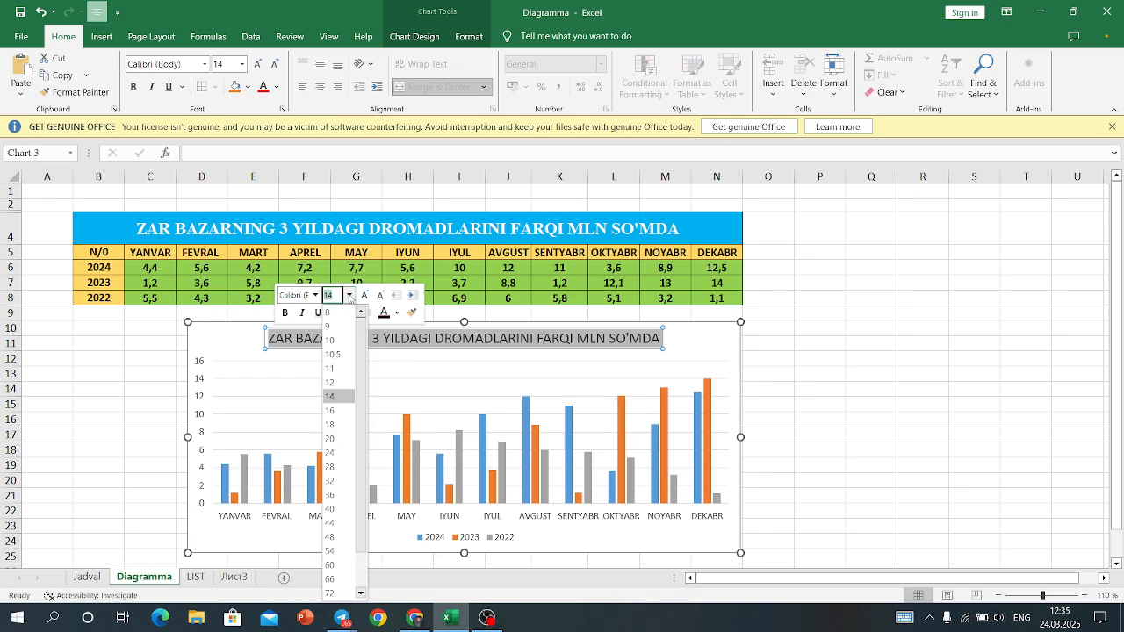
pyautogui.click(333, 410)
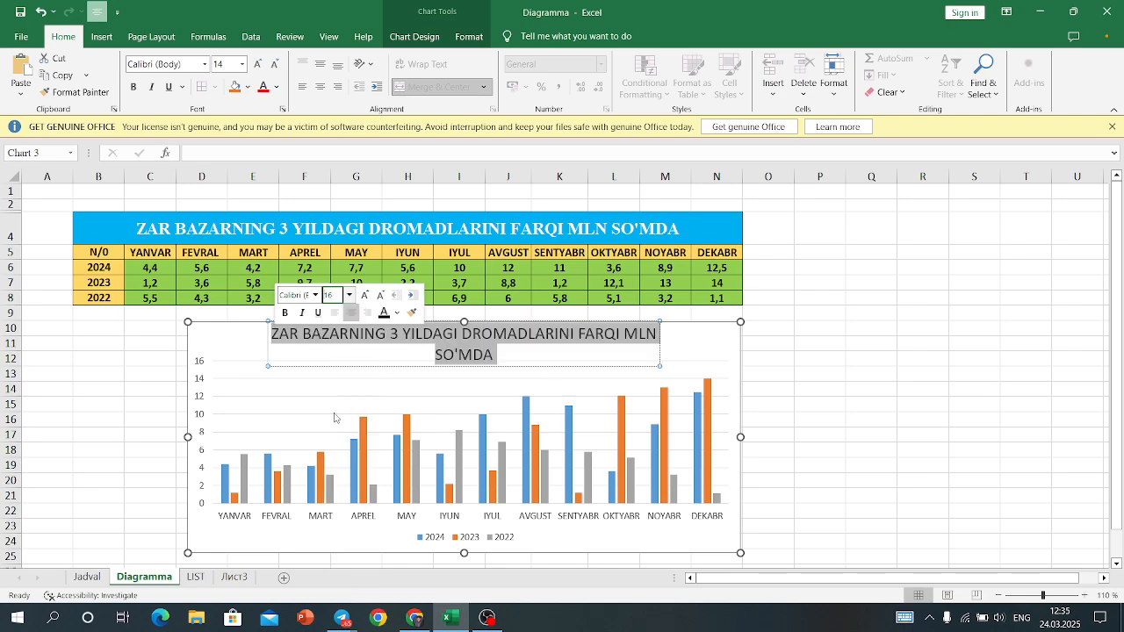
pyautogui.click(315, 296)
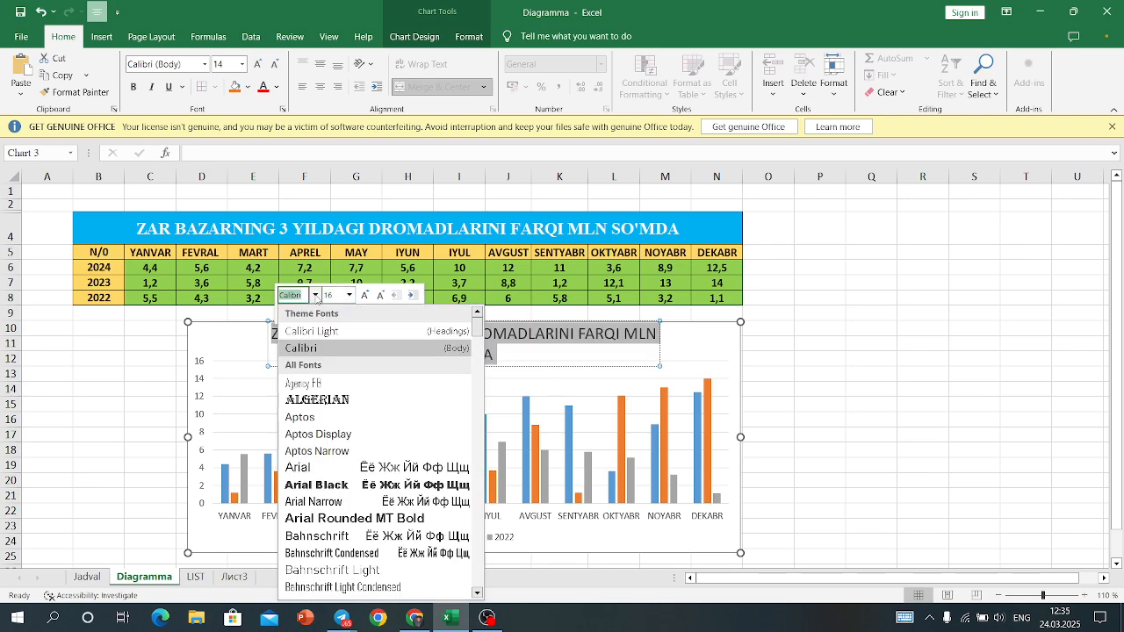
pyautogui.click(576, 388)
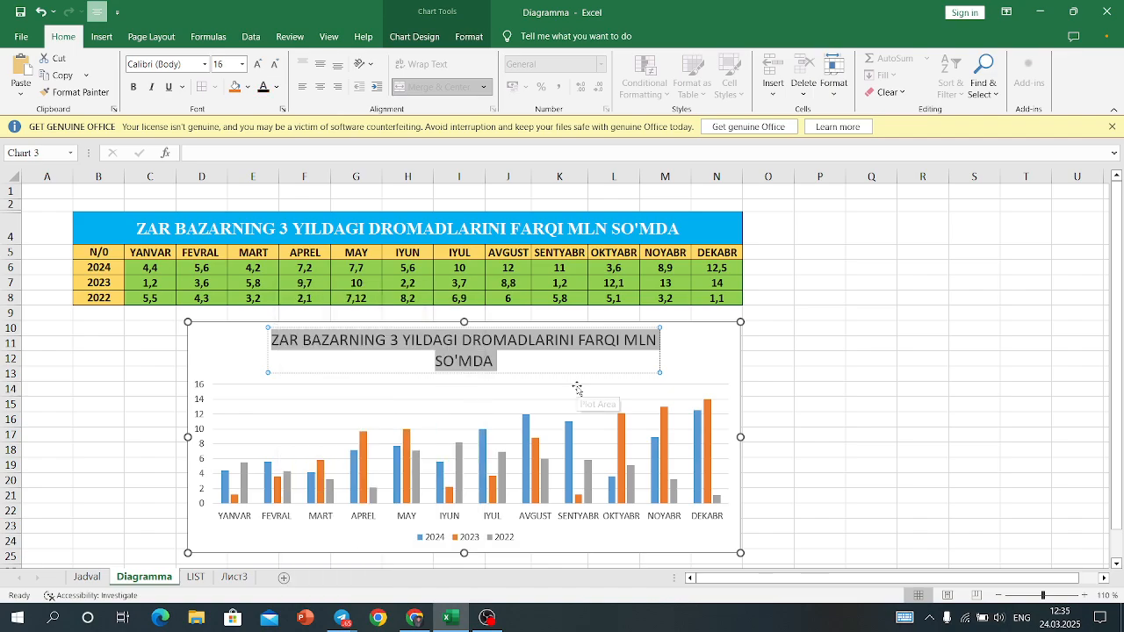
pyautogui.click(390, 411)
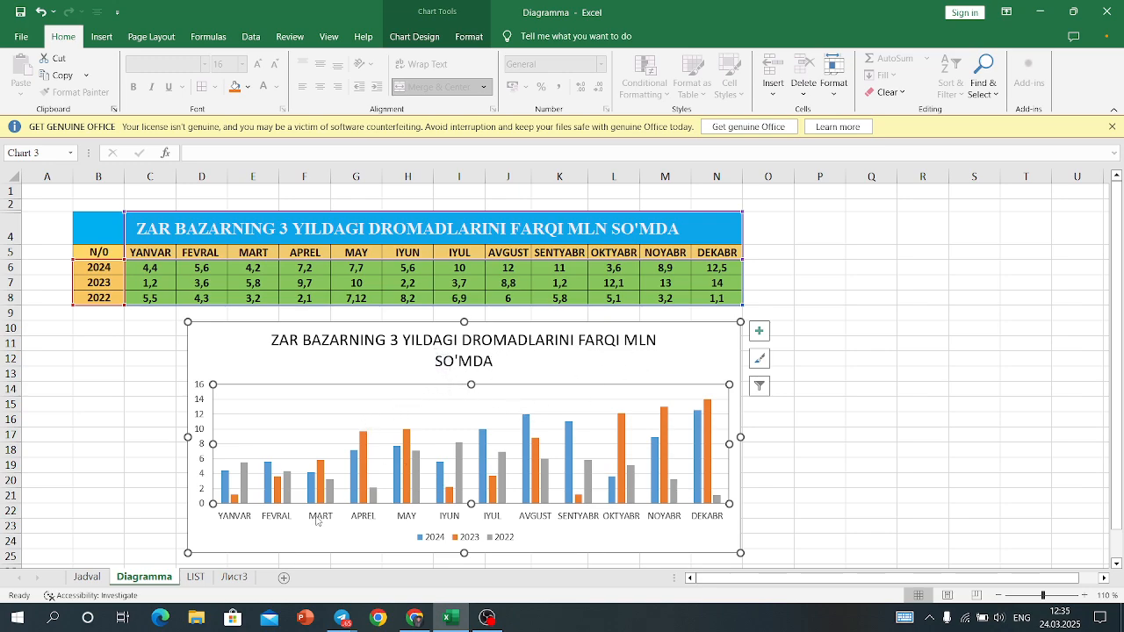
pyautogui.click(285, 482)
pyautogui.click(279, 440)
# - Review the recommended chart types for the income chart and apply Clustered Column again
pyautogui.moveTo(223, 480)
pyautogui.click(104, 36)
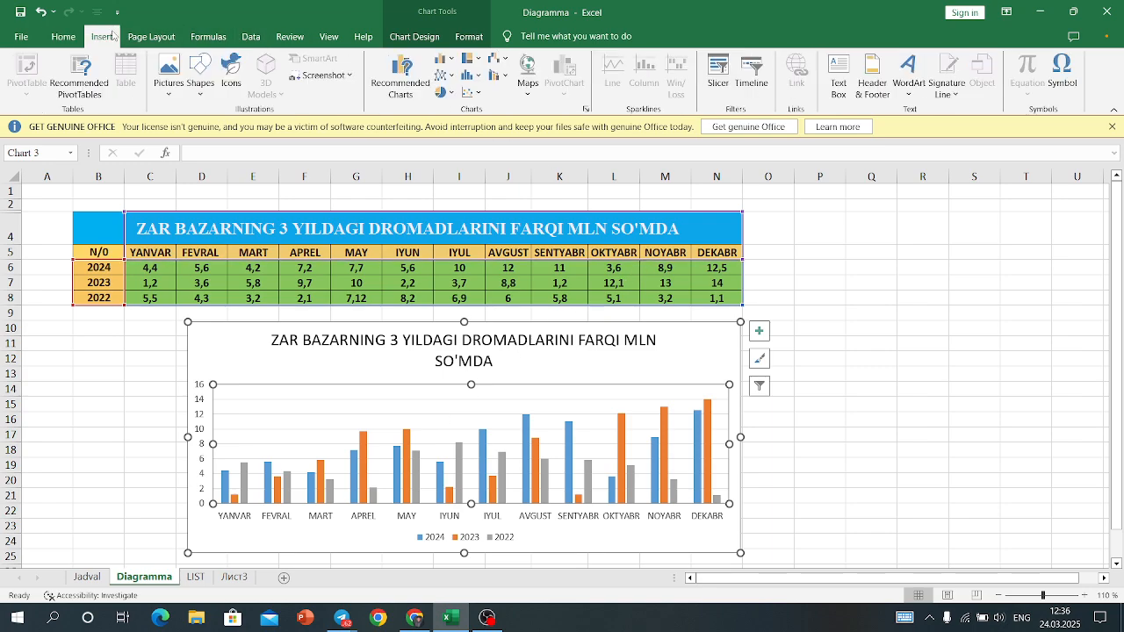
pyautogui.click(412, 78)
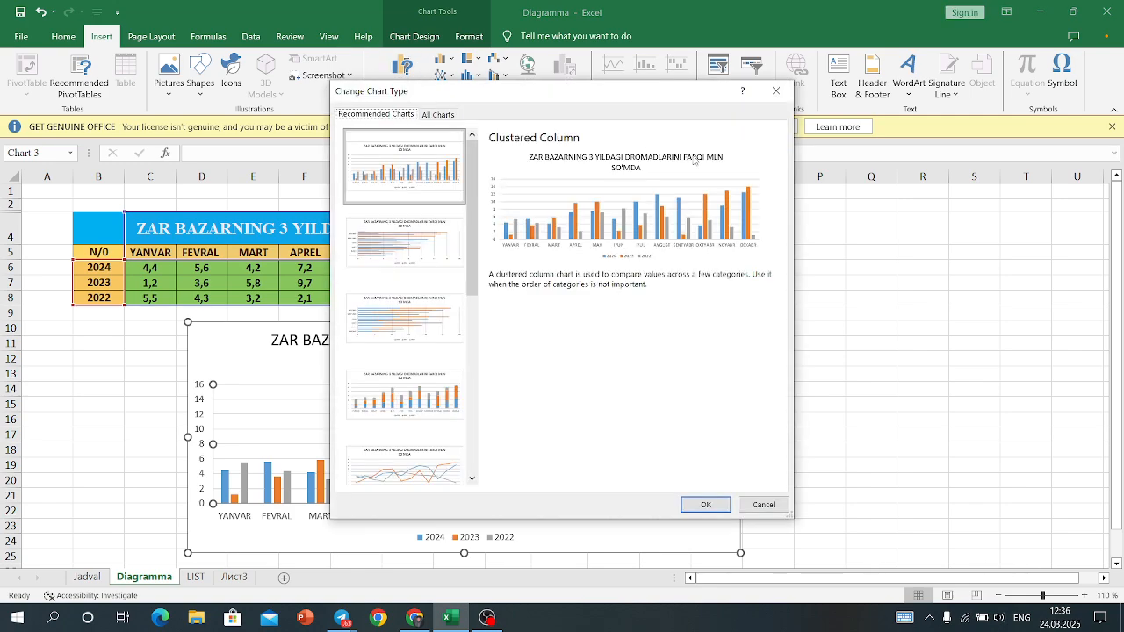
pyautogui.click(775, 90)
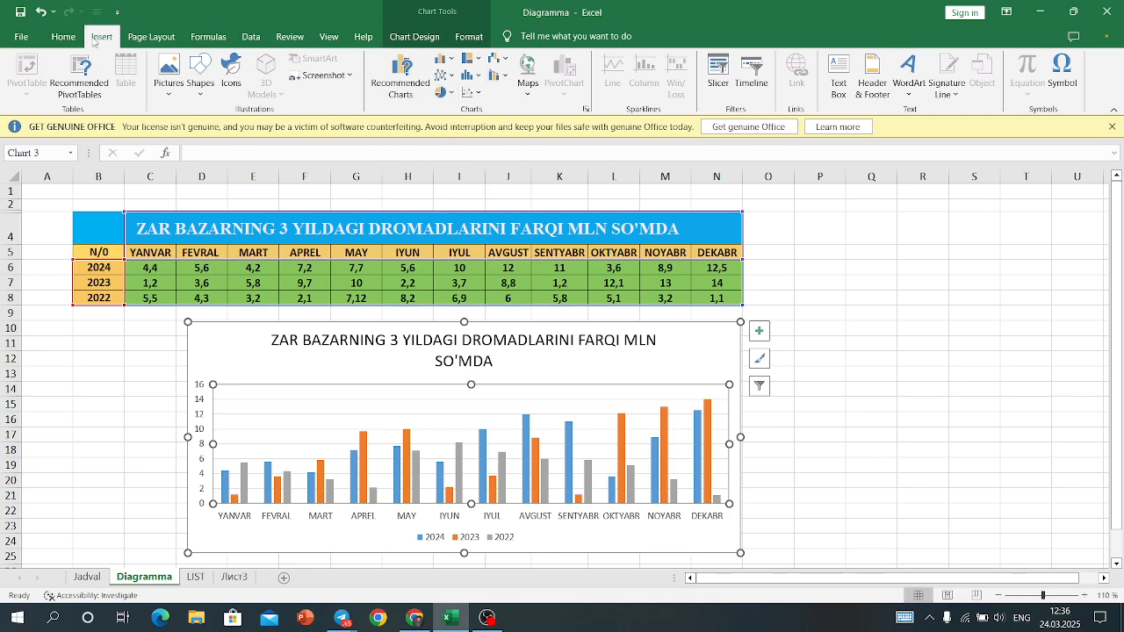
pyautogui.click(413, 80)
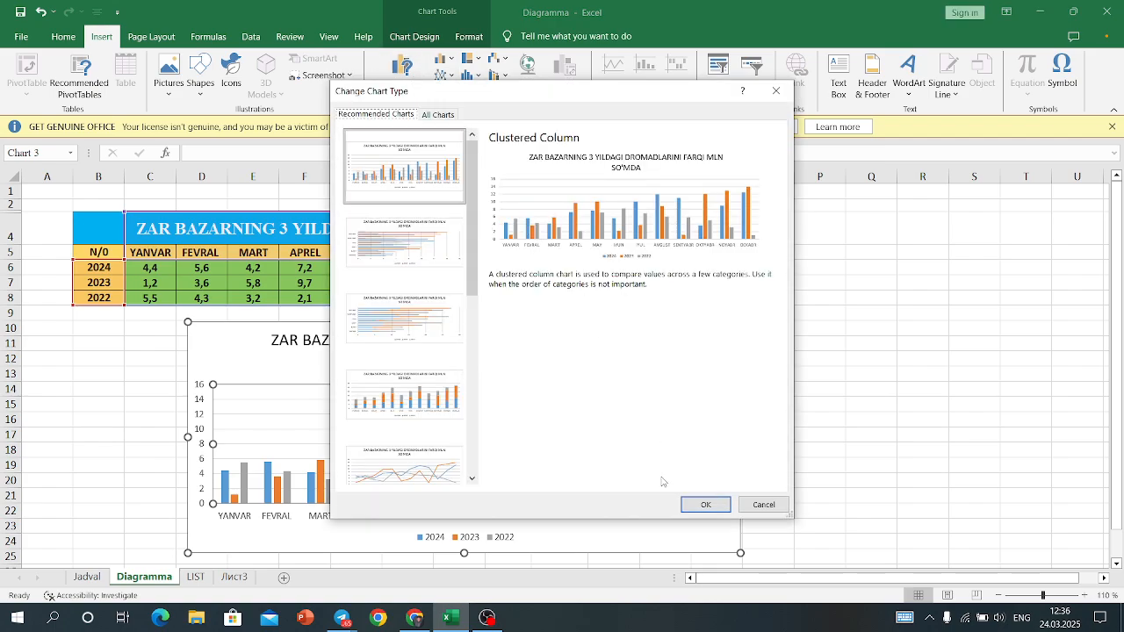
pyautogui.click(705, 504)
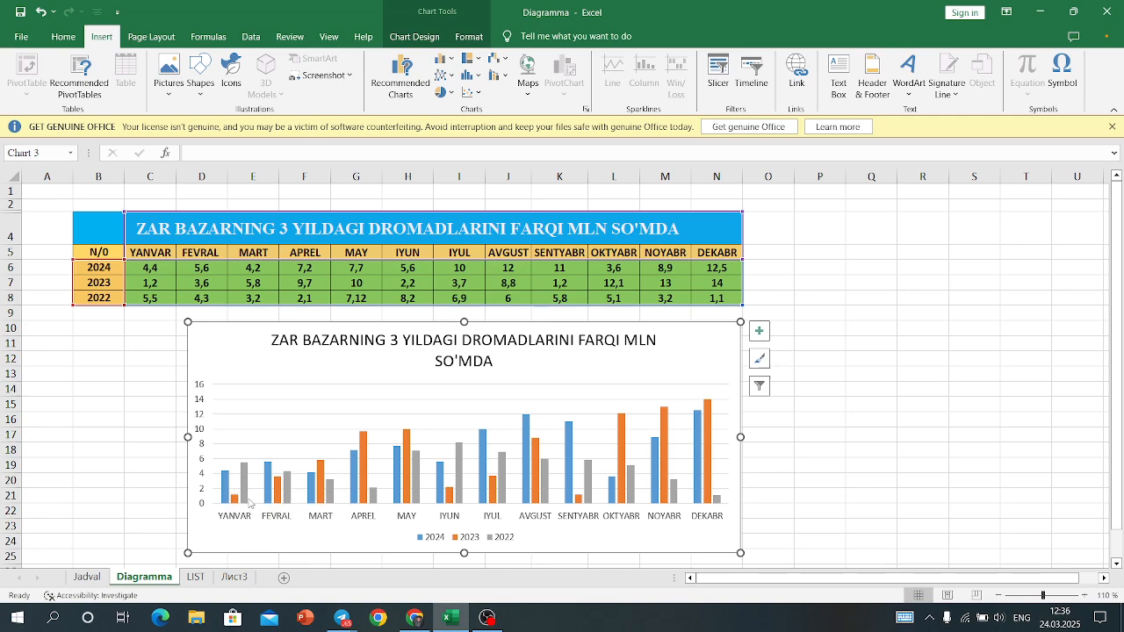
pyautogui.moveTo(239, 500)
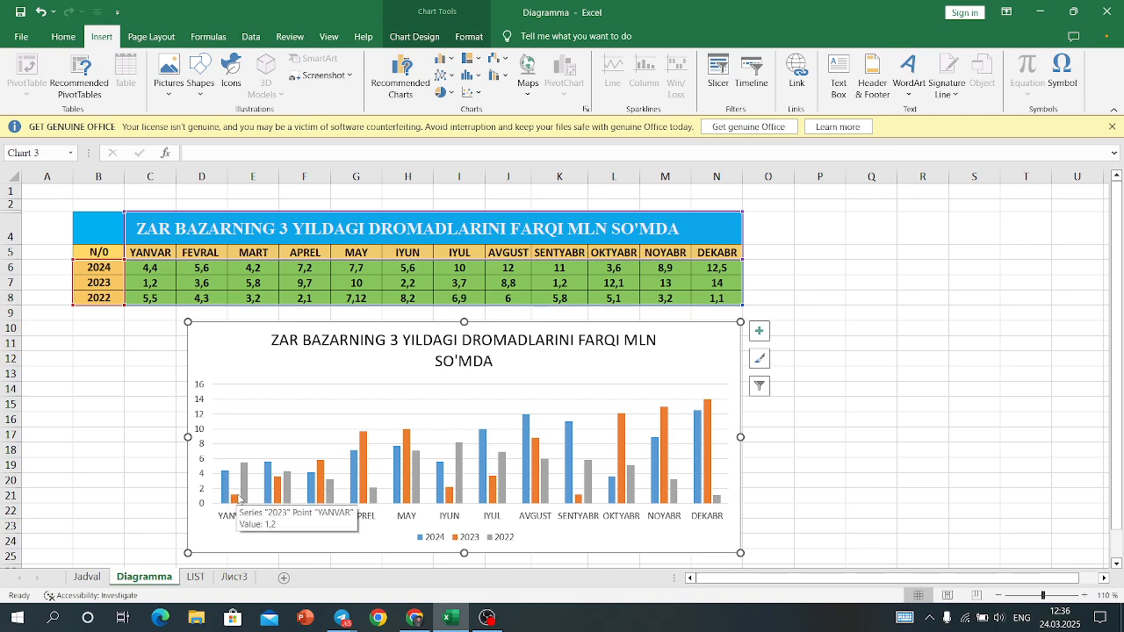